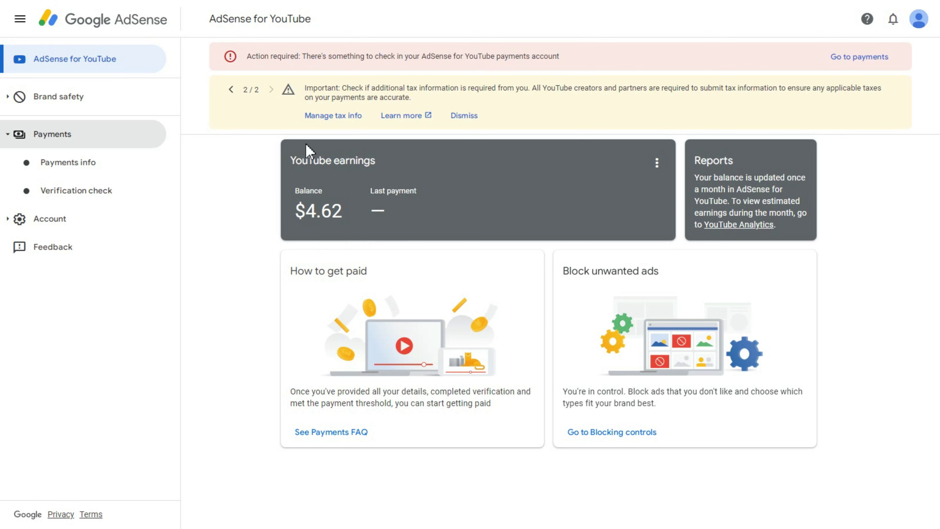
- Open the tax info management page from the notice about additional tax information
double_click(318, 88)
left_click(320, 93)
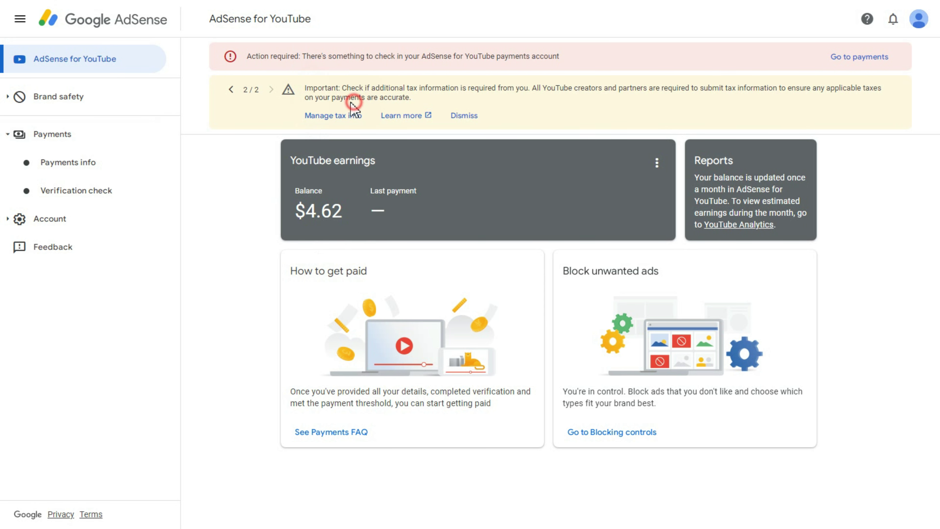
left_click(335, 116)
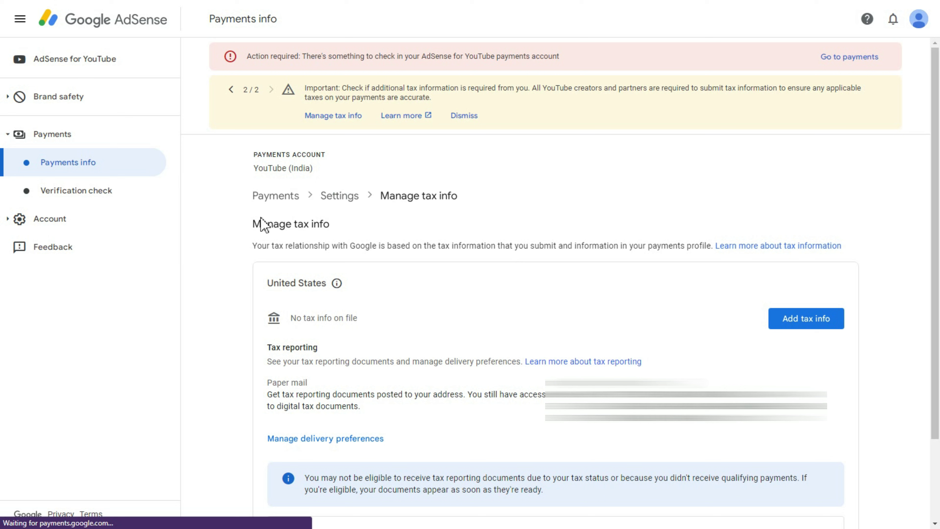
- Add tax info for the United States and start the tax form
left_click_drag(252, 224, 345, 233)
left_click(341, 226)
left_click_drag(267, 282, 319, 282)
left_click(318, 282)
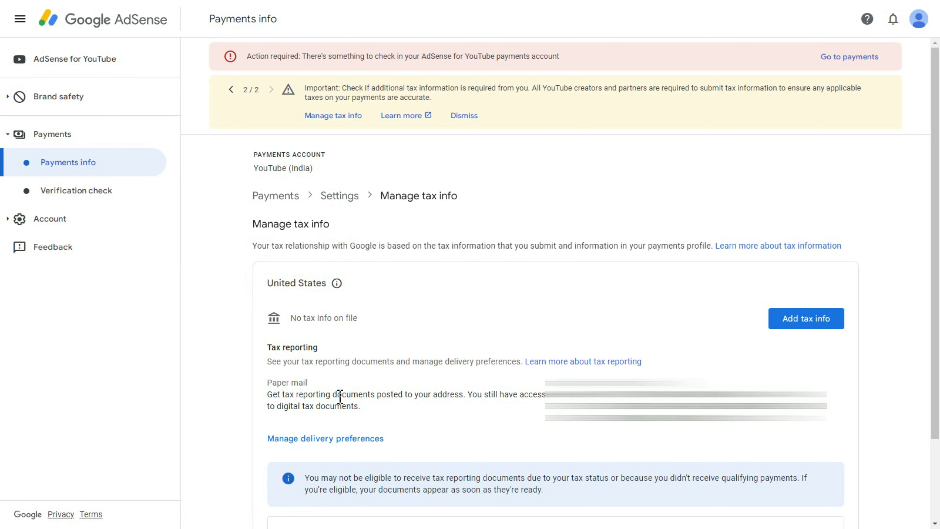
left_click(801, 319)
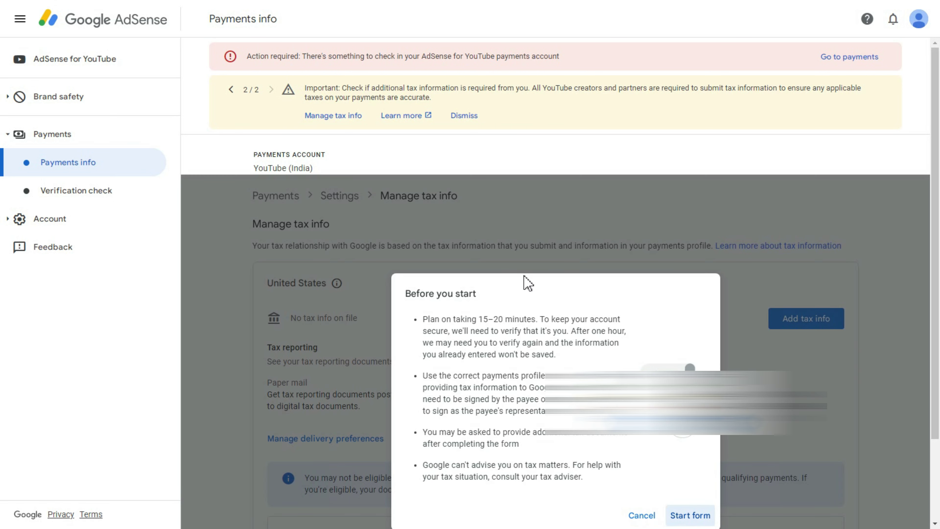
scroll(645, 368, "down", 3)
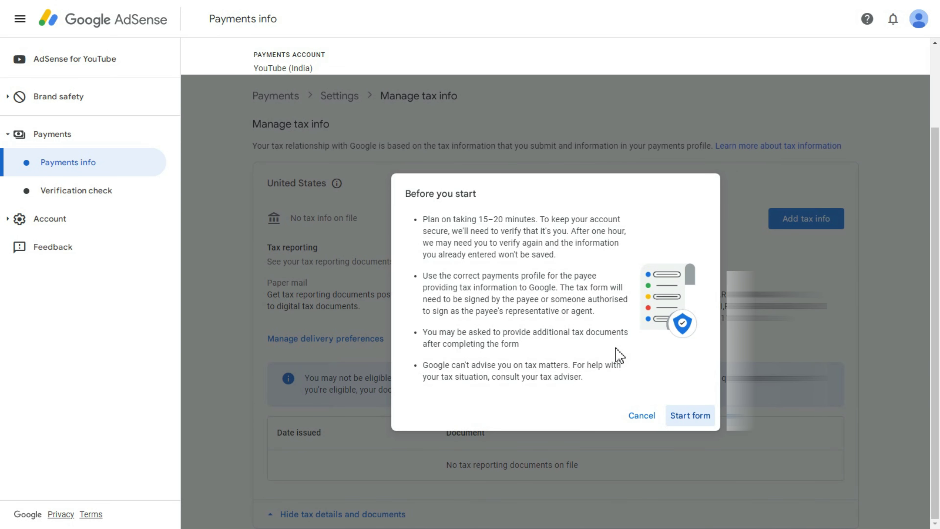
left_click(689, 419)
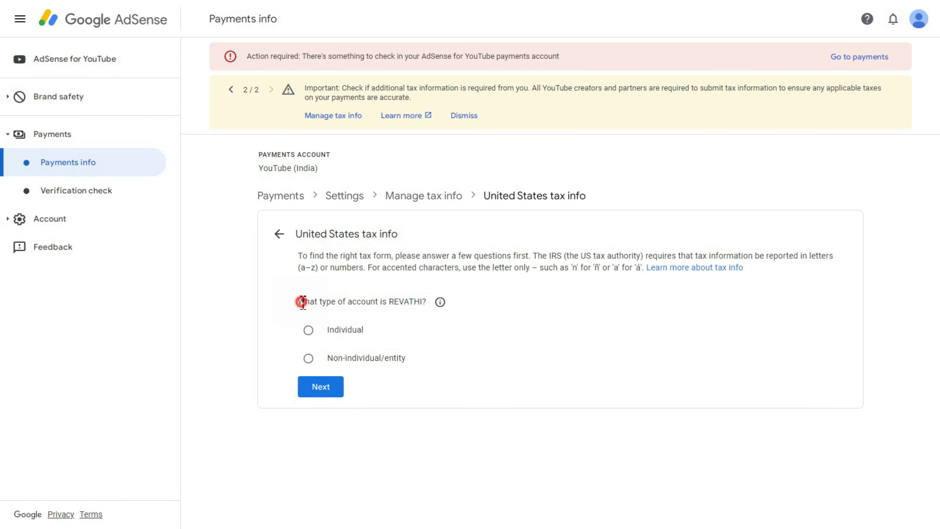
- Set the account type to Individual and continue to the following question
left_click_drag(302, 302, 410, 302)
left_click(409, 303)
left_click(309, 331)
left_click(321, 387)
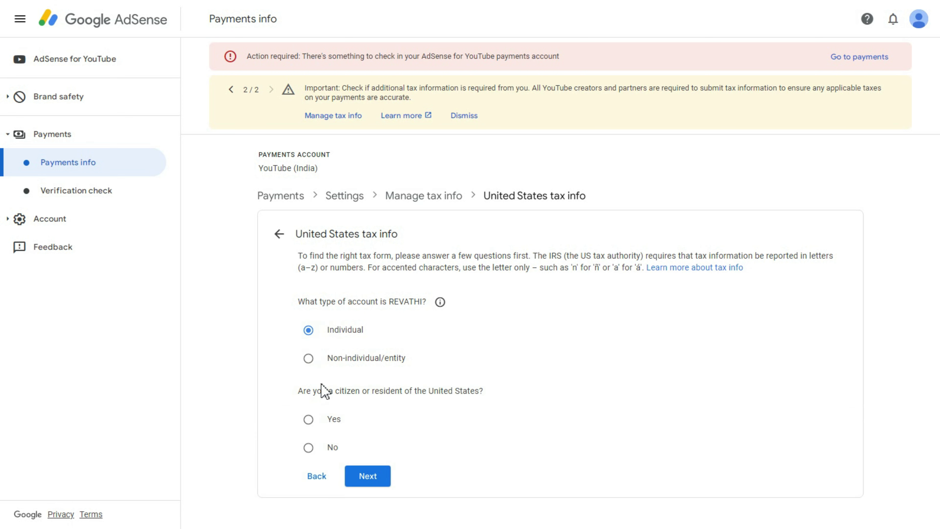
- Answer No to being a citizen or resident of the United States and continue
left_click_drag(300, 389, 465, 391)
left_click(468, 390)
left_click(367, 469)
- Compare the two W-8 form types, choose W-8BEN and start that form
scroll(361, 403, "down", 2)
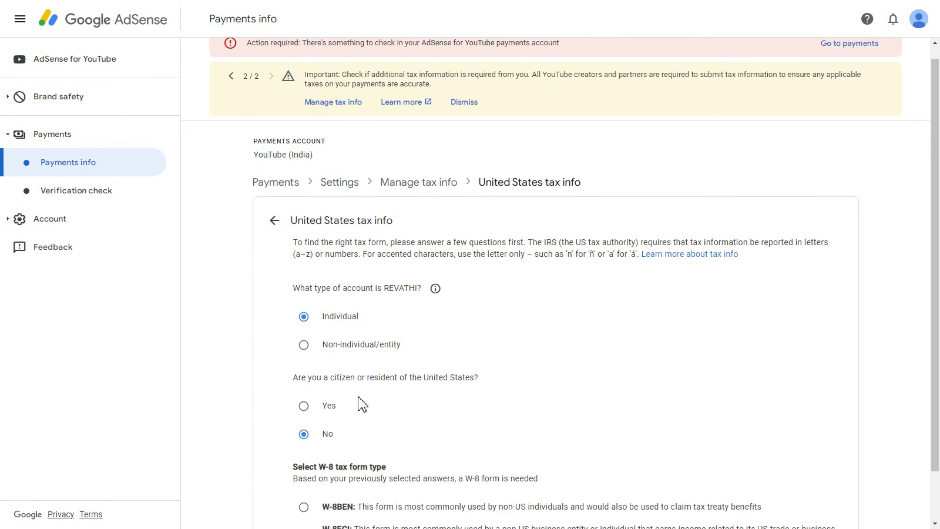
left_click_drag(323, 452, 651, 457)
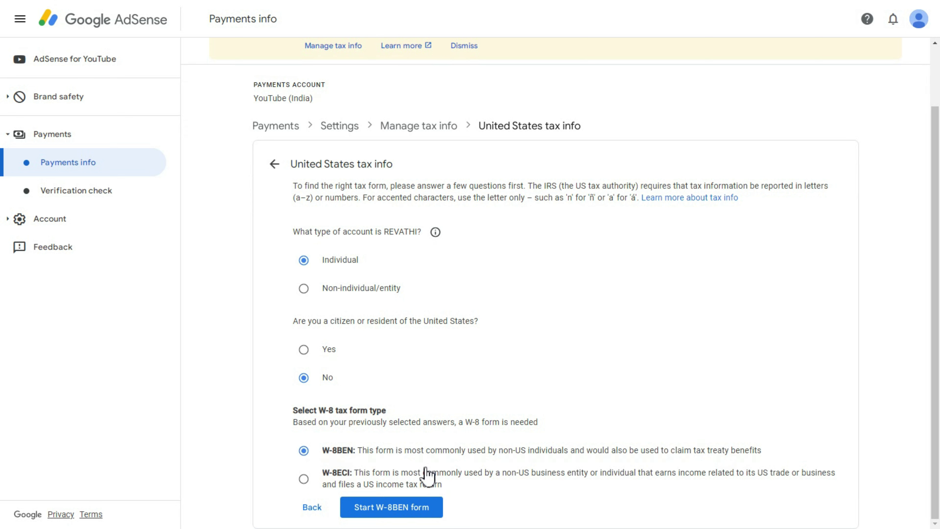
left_click_drag(389, 474, 633, 492)
left_click(324, 477)
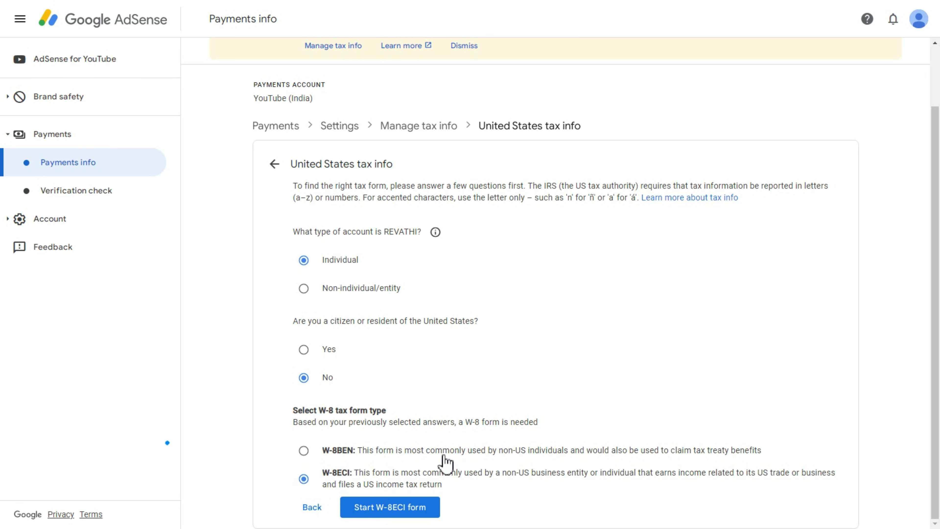
left_click(305, 451)
left_click_drag(322, 451, 388, 458)
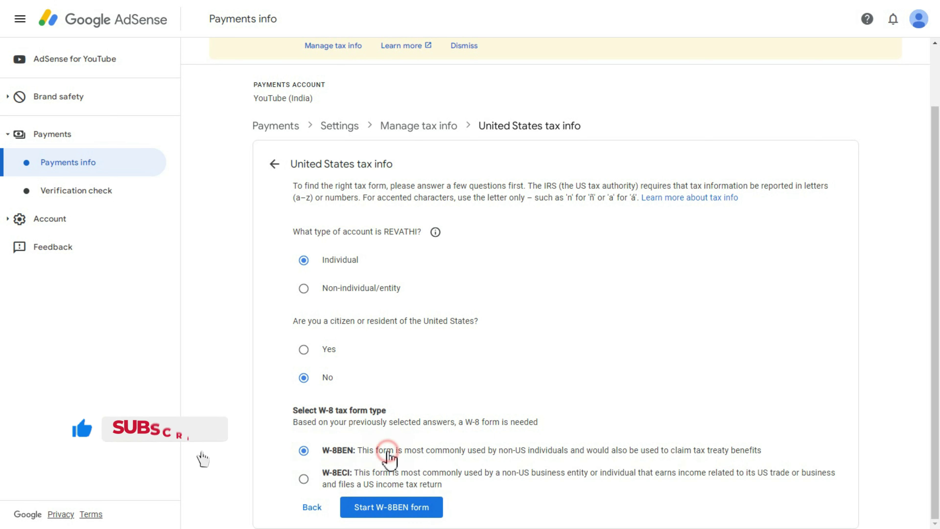
left_click(391, 508)
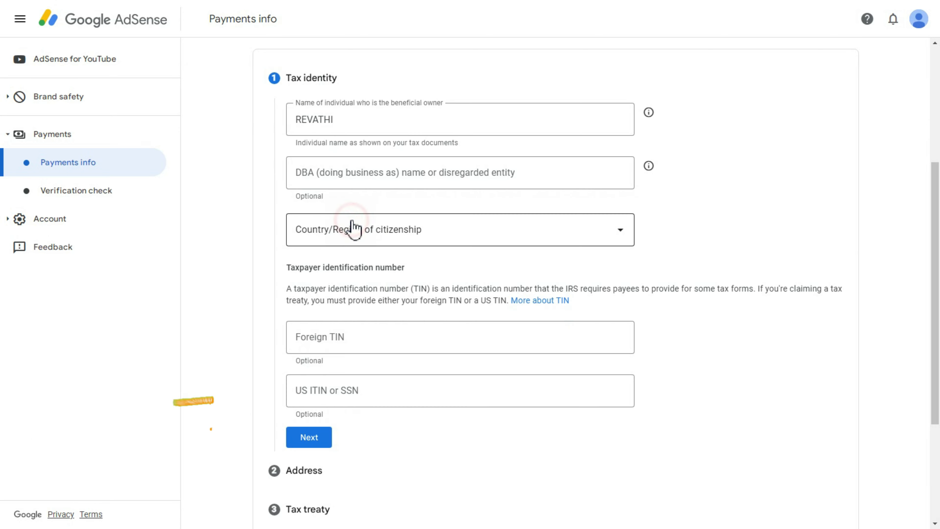
- Review the beneficial owner and DBA name fields and set the country of citizenship to India
left_click(332, 128)
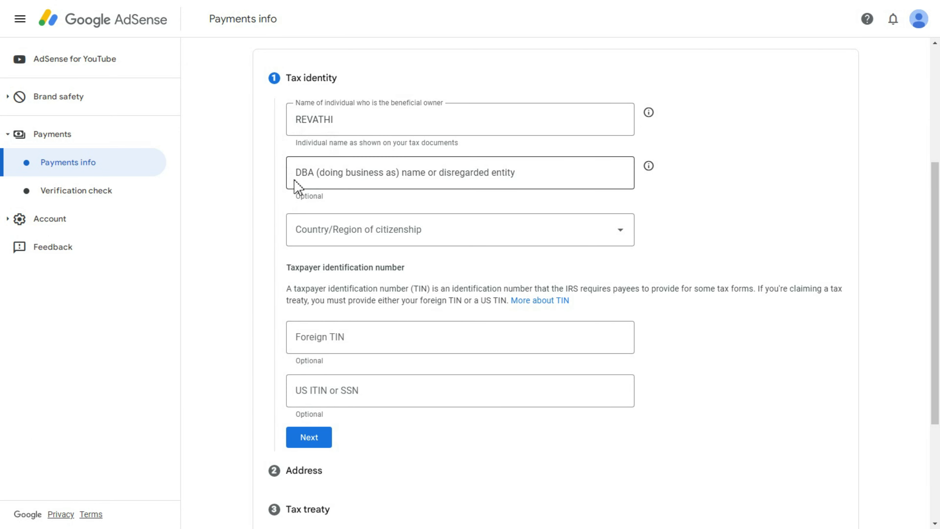
double_click(296, 194)
left_click(332, 195)
left_click(354, 233)
key("i")
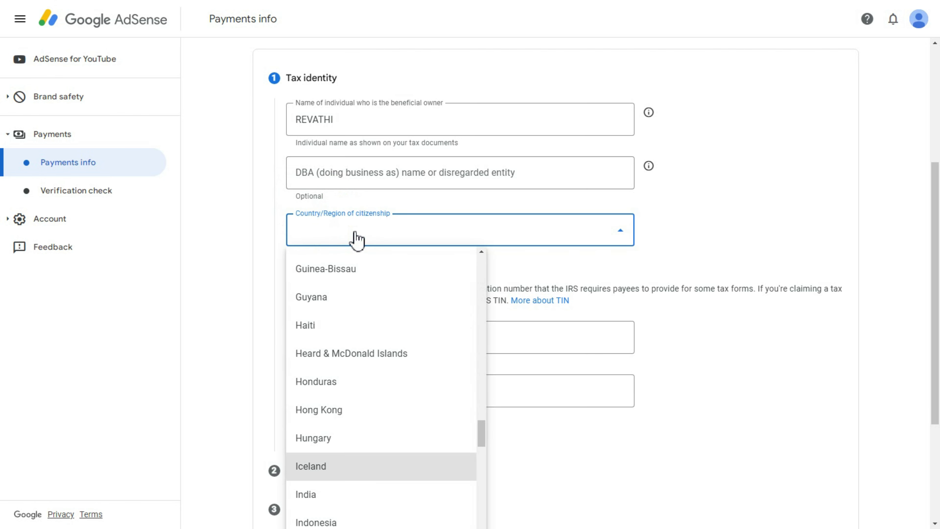
key("n")
left_click(347, 495)
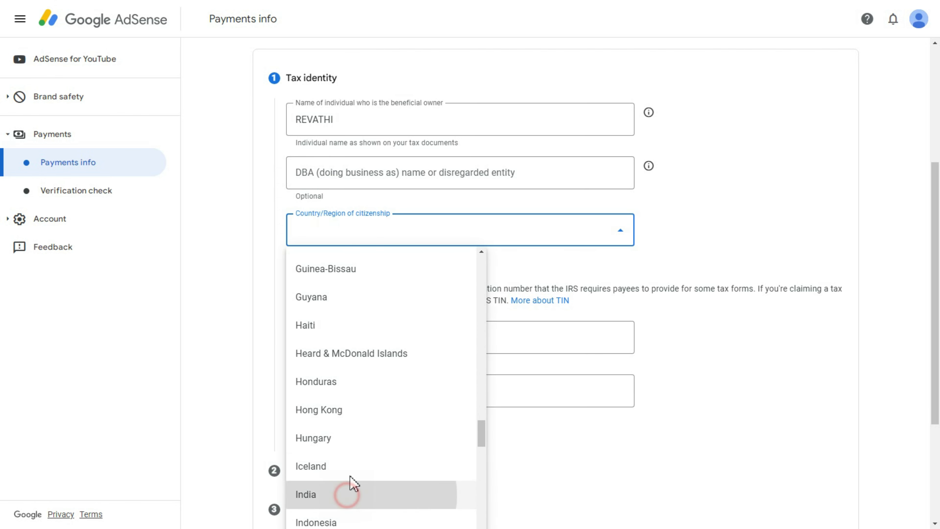
- Enter the taxpayer identification number as the Foreign TIN, leave US ITIN or SSN empty, and continue to the address section
left_click_drag(294, 269, 413, 276)
left_click(413, 277)
left_click(323, 341)
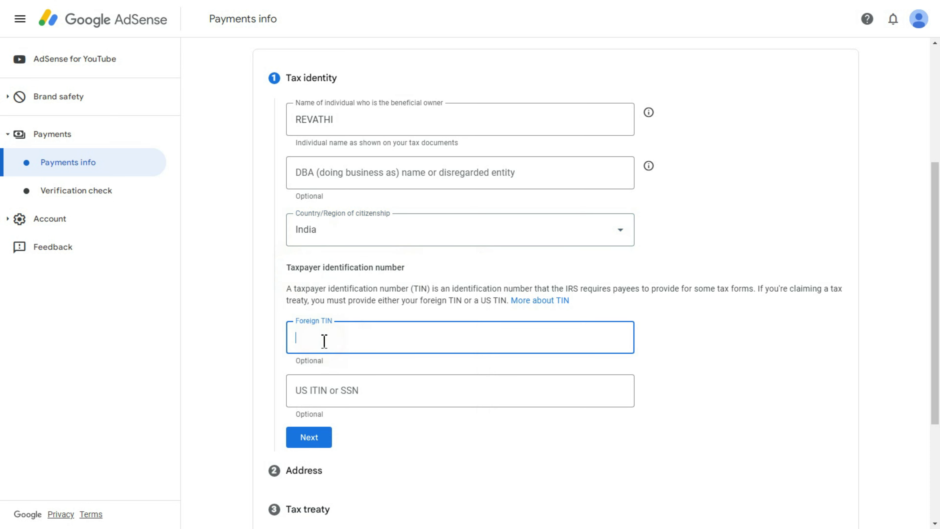
left_click(303, 402)
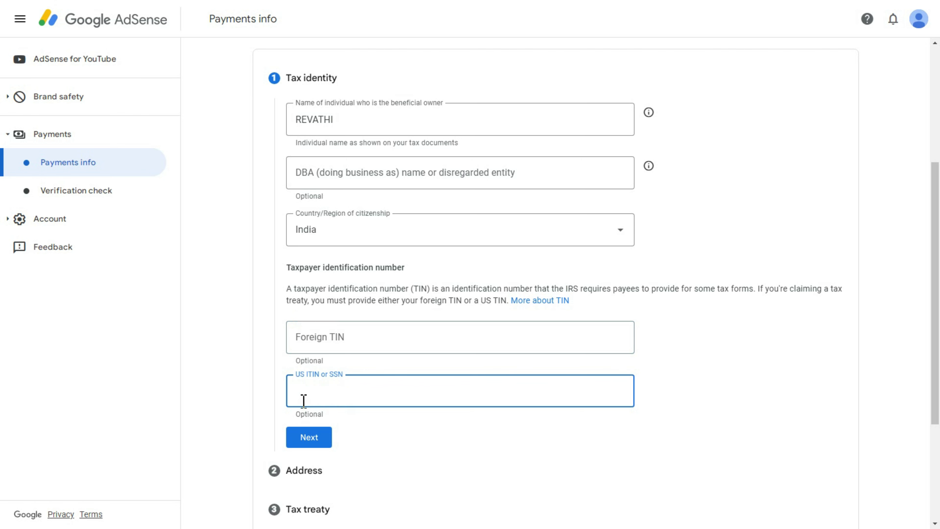
left_click_drag(296, 414, 350, 420)
left_click(359, 422)
left_click(301, 346)
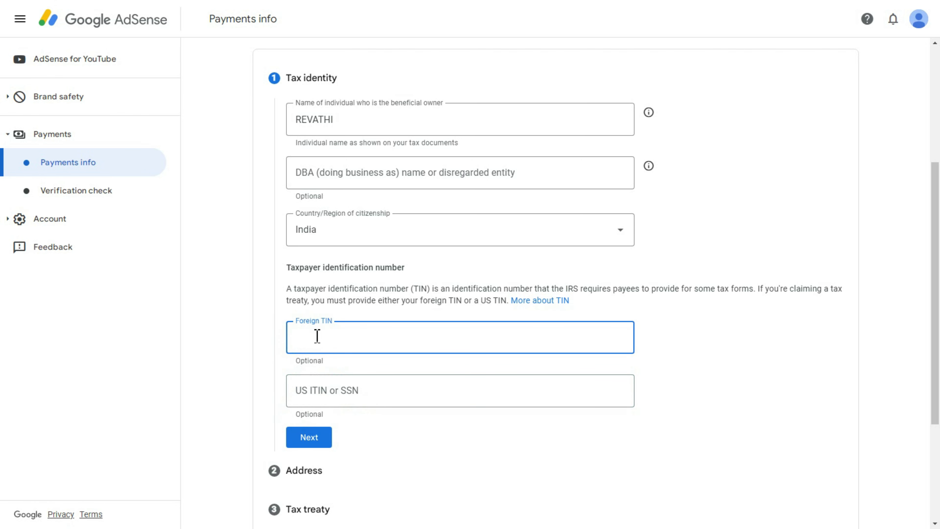
left_click_drag(294, 361, 340, 365)
left_click(326, 335)
left_click_drag(363, 340, 274, 337)
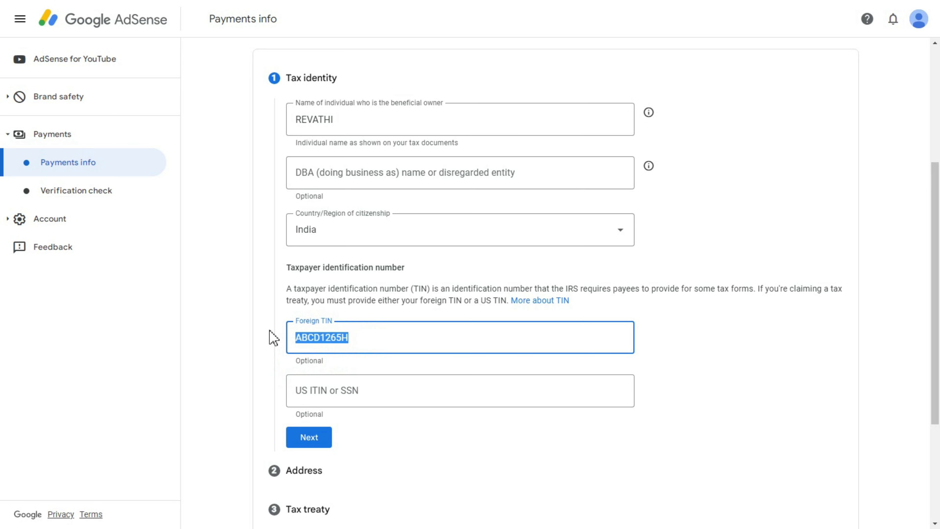
left_click(283, 363)
left_click(305, 444)
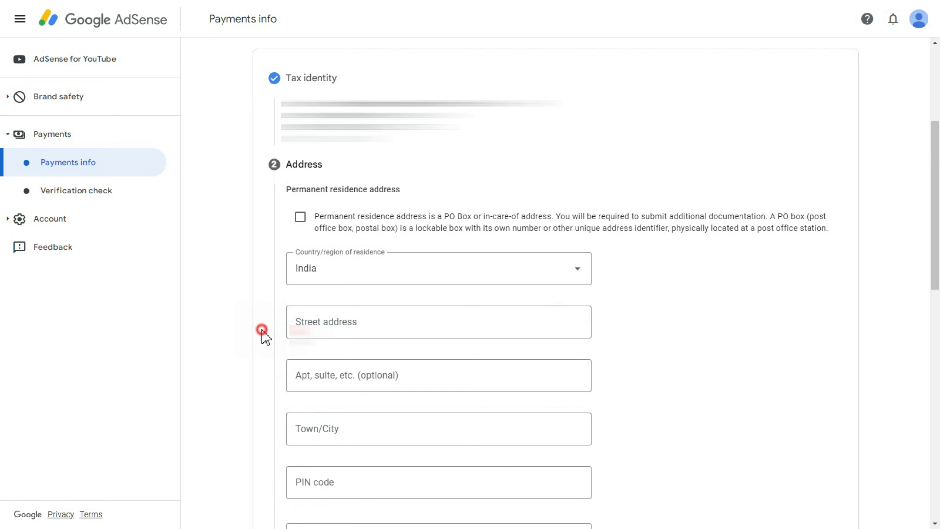
- Review the address fields and mark the postal address as the same as the permanent residence address
scroll(387, 239, "down", 3)
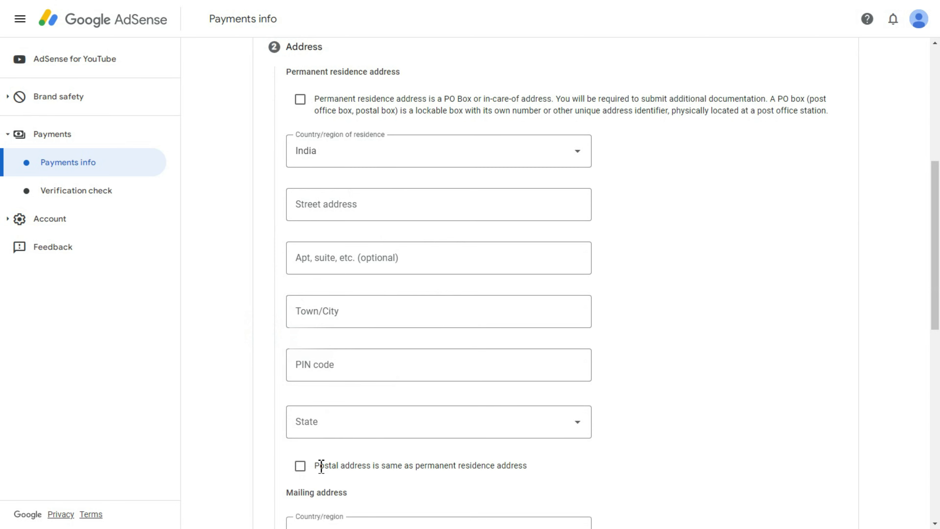
scroll(346, 361, "down", 6)
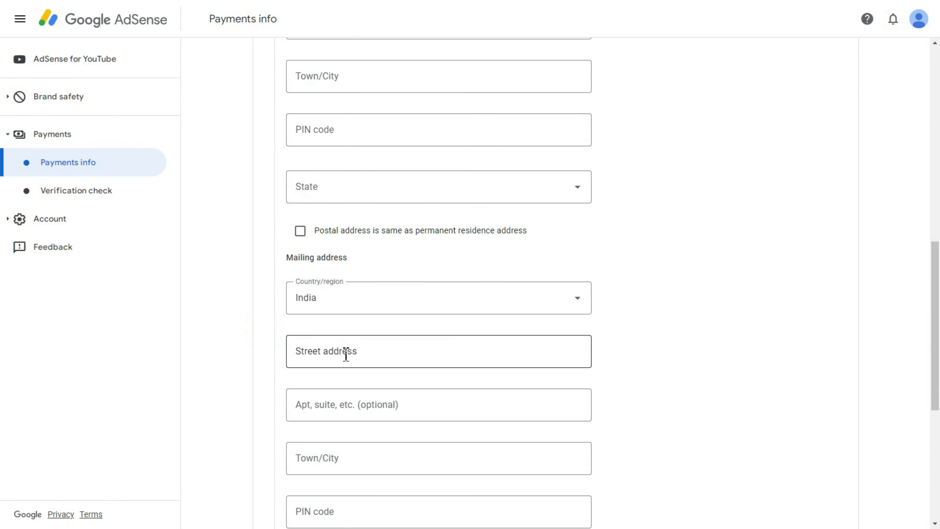
scroll(346, 355, "up", 5)
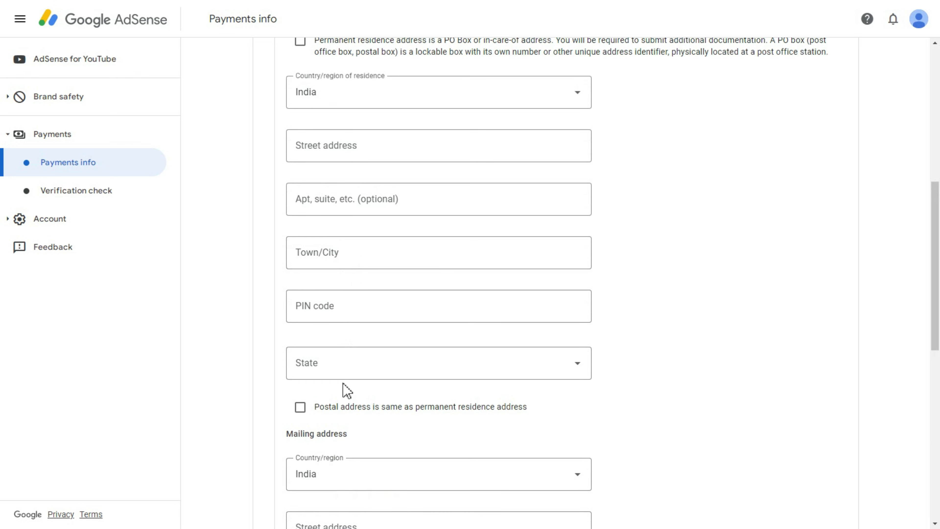
scroll(336, 332, "up", 2)
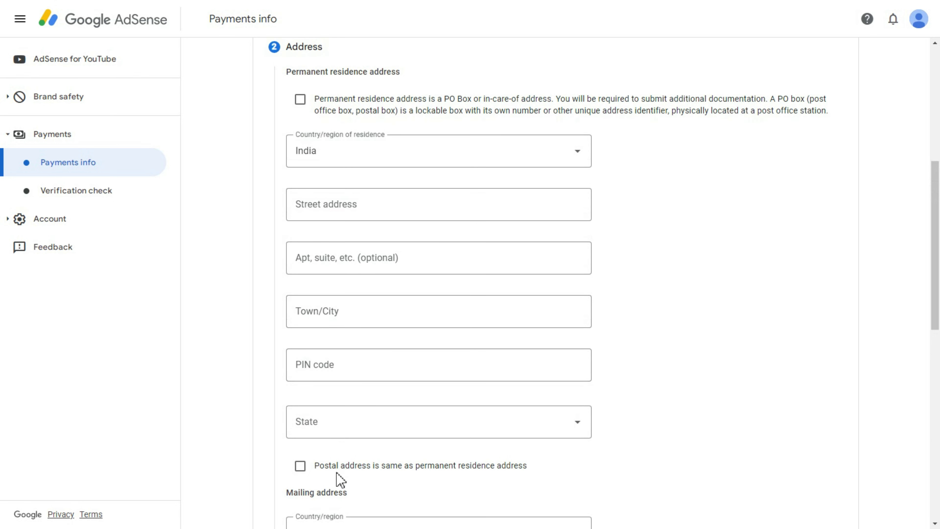
left_click(299, 474)
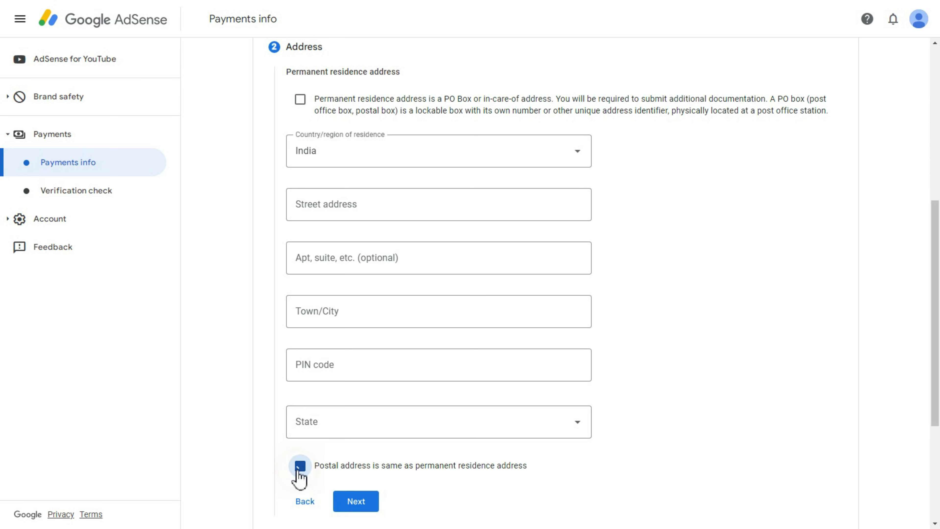
left_click(280, 453)
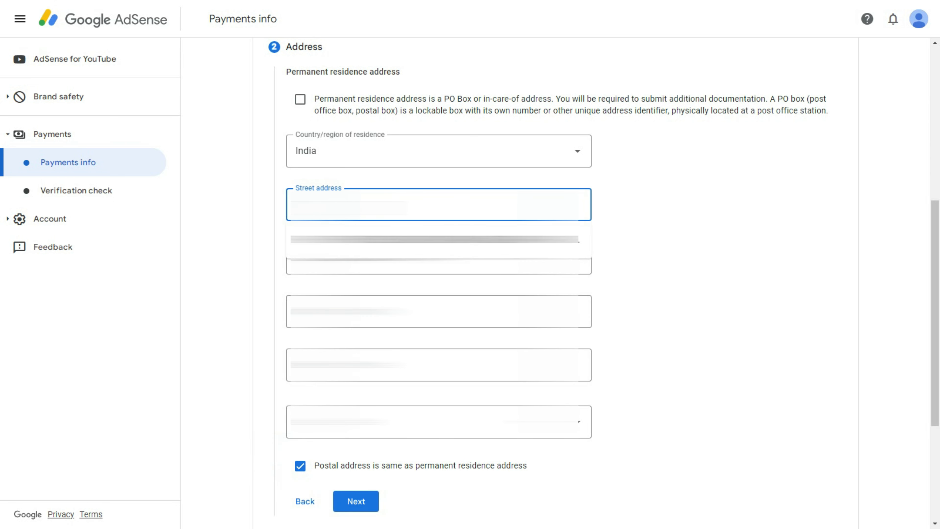
- Fill in the permanent residence address using the saved street address suggestion and continue to the tax treaty section
key("Down")
key("Return")
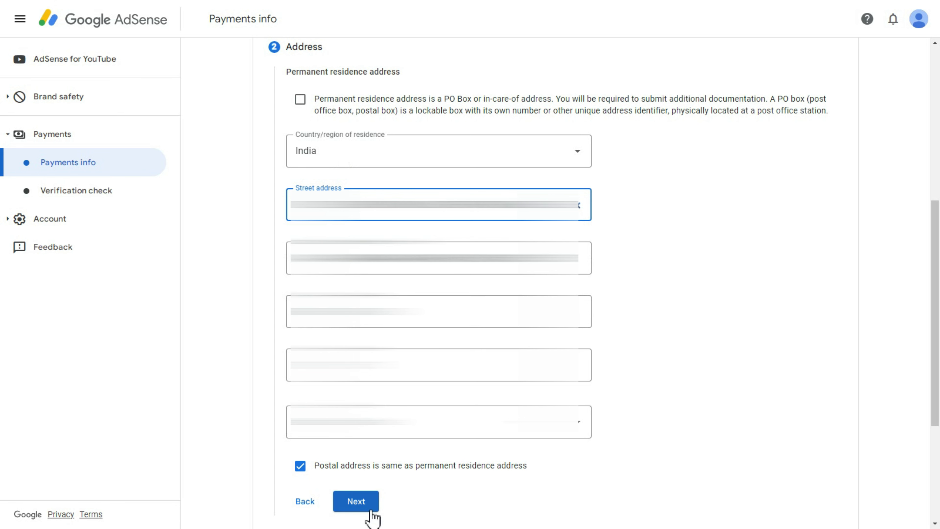
left_click(407, 498)
left_click(363, 506)
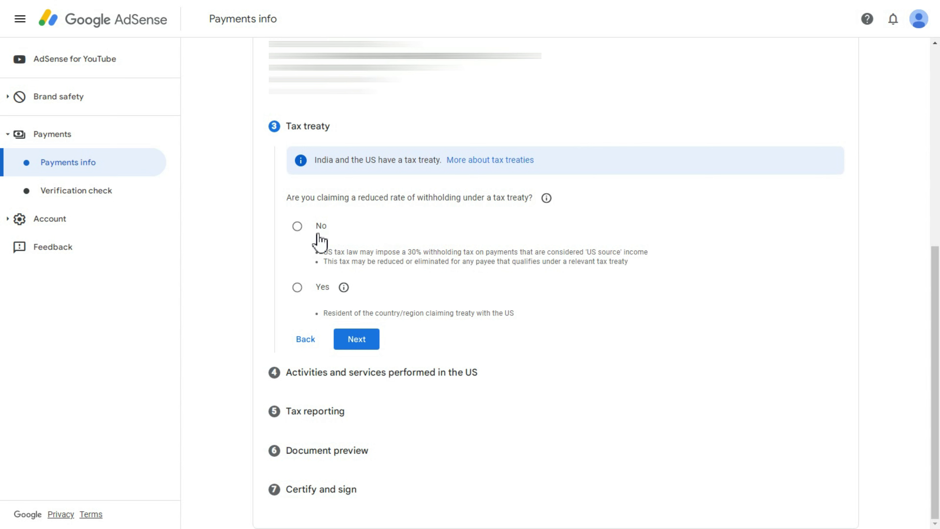
- Answer Yes to claiming a reduced rate of withholding under a tax treaty
left_click_drag(286, 202, 491, 197)
left_click(491, 197)
left_click_drag(393, 198, 460, 197)
left_click(459, 197)
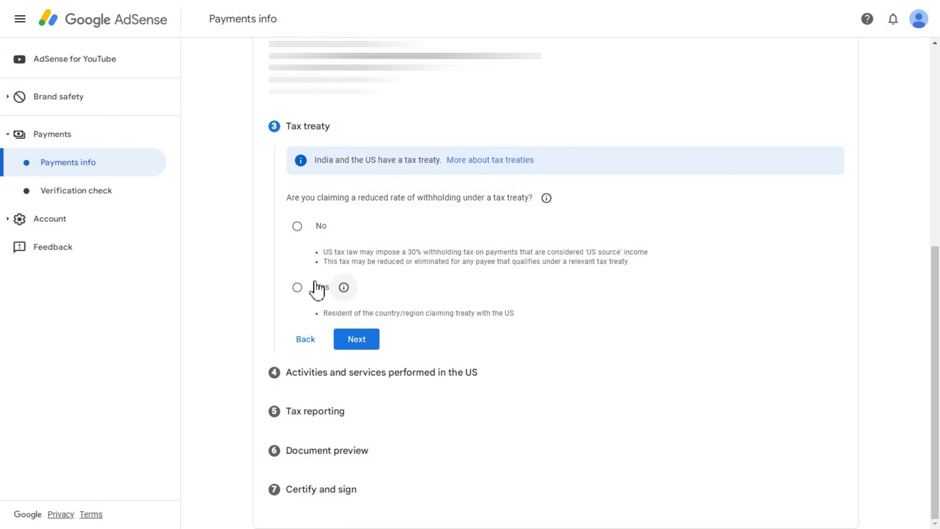
left_click(297, 289)
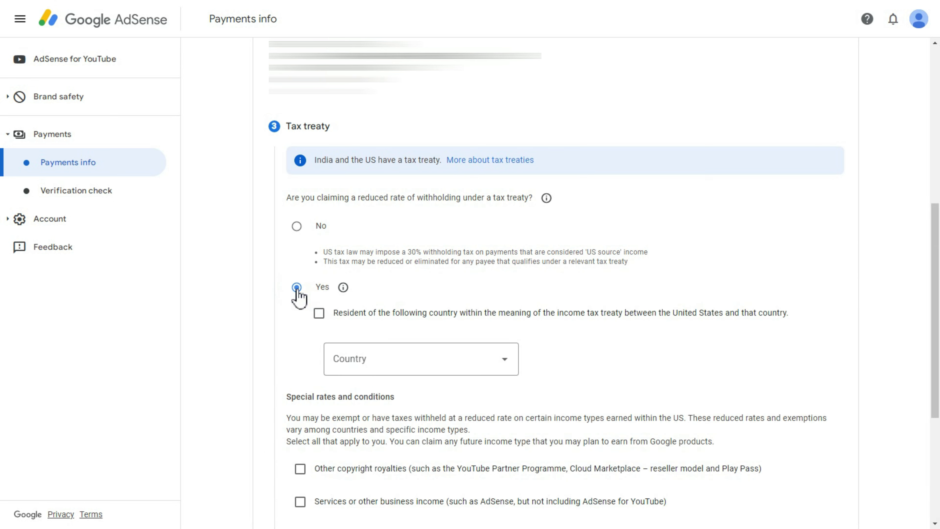
- Declare residency in a country with a US income tax treaty and set that country to India
left_click_drag(348, 313, 608, 317)
left_click(609, 316)
left_click(321, 315)
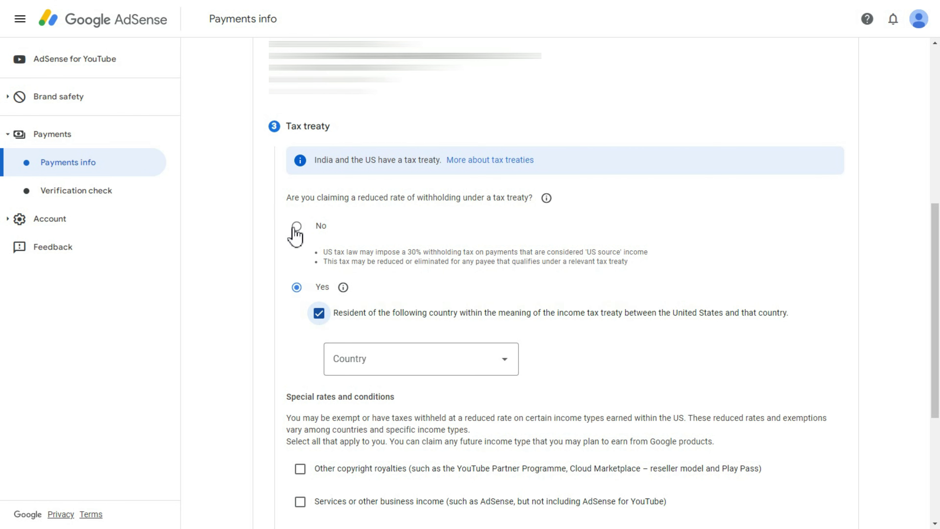
scroll(326, 269, "down", 3)
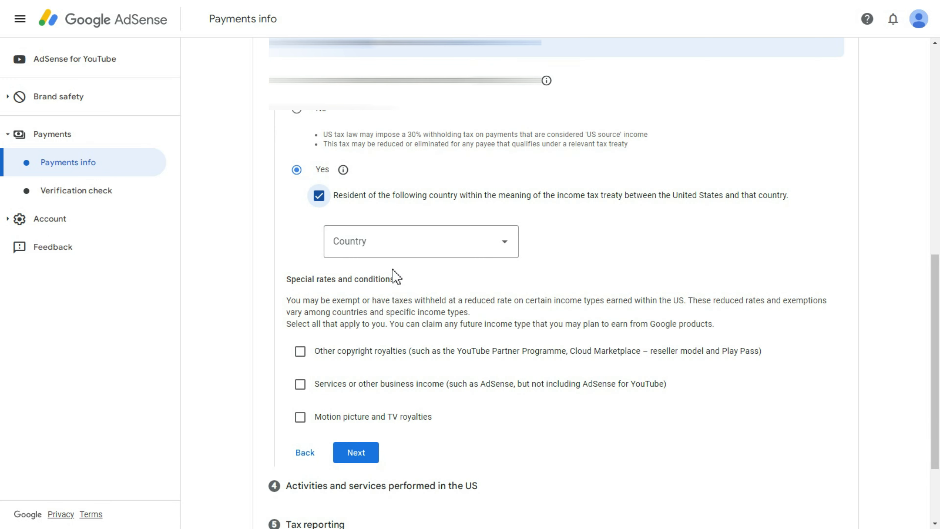
scroll(394, 276, "down", 2)
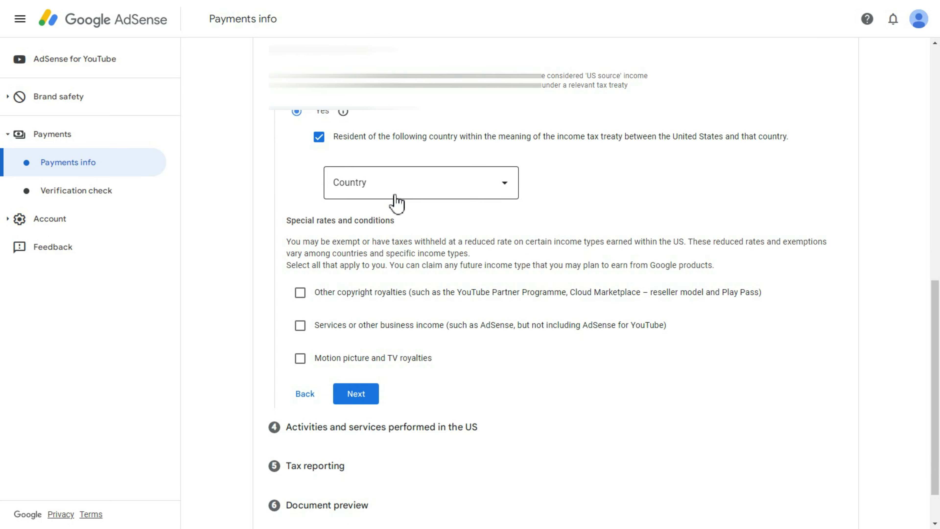
left_click(395, 200)
key("i")
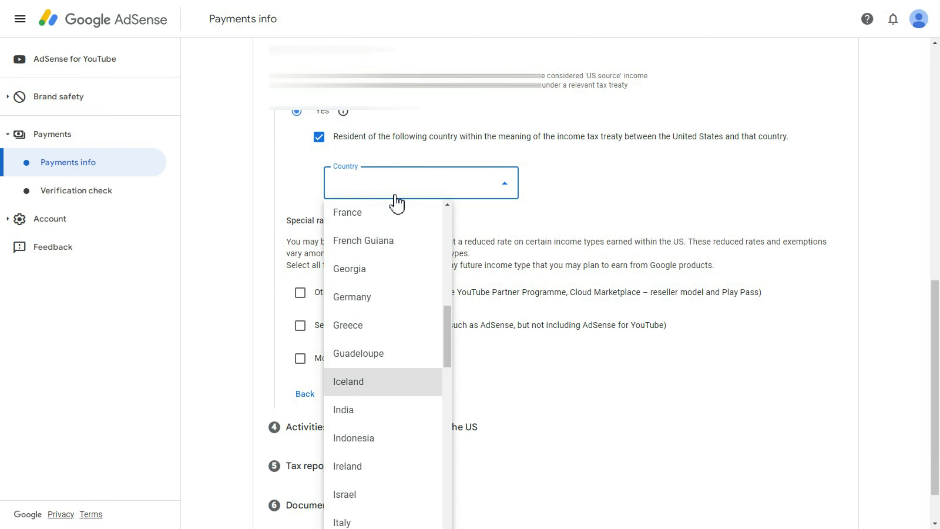
left_click(380, 412)
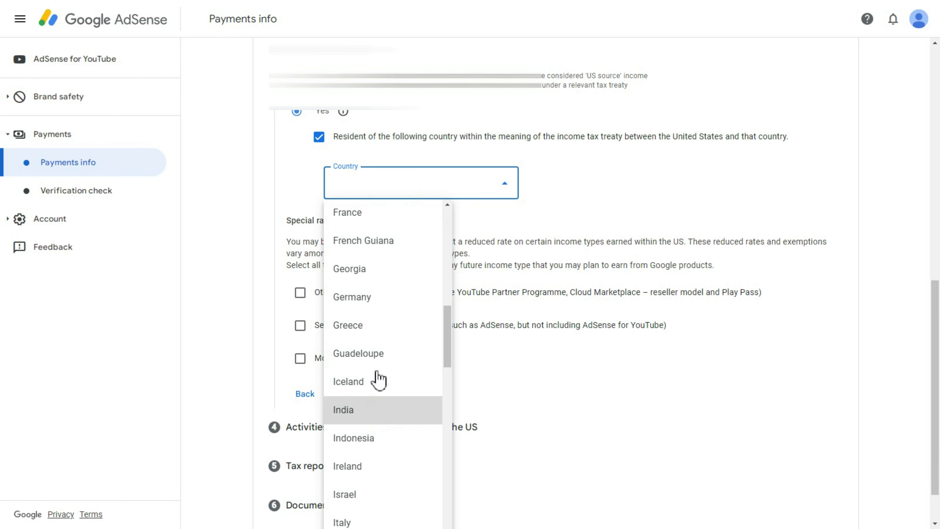
- Claim other copyright royalties under Article 12 and paragraph 2A II at the 15% reduced treaty rate, certifying that the treaty terms are met
left_click(301, 292)
scroll(370, 293, "down", 1)
scroll(379, 291, "down", 1)
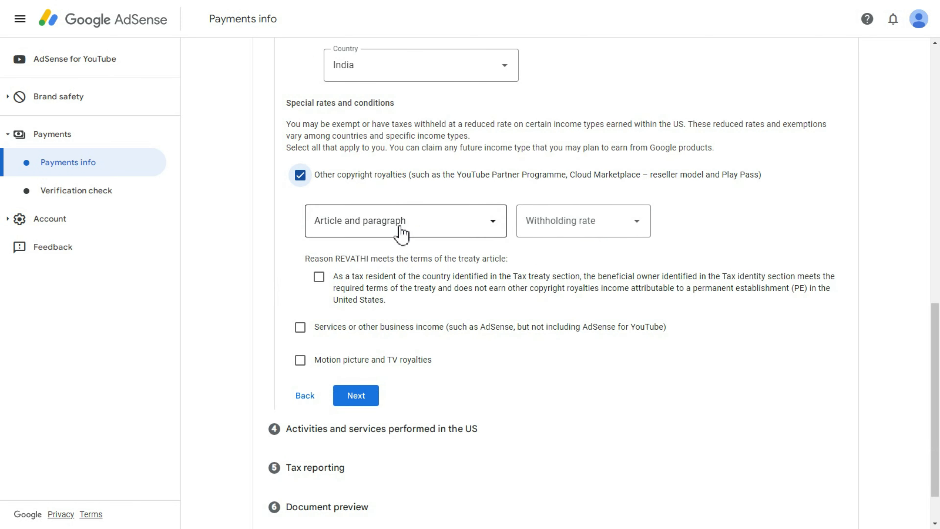
left_click(398, 226)
left_click(399, 256)
left_click(556, 233)
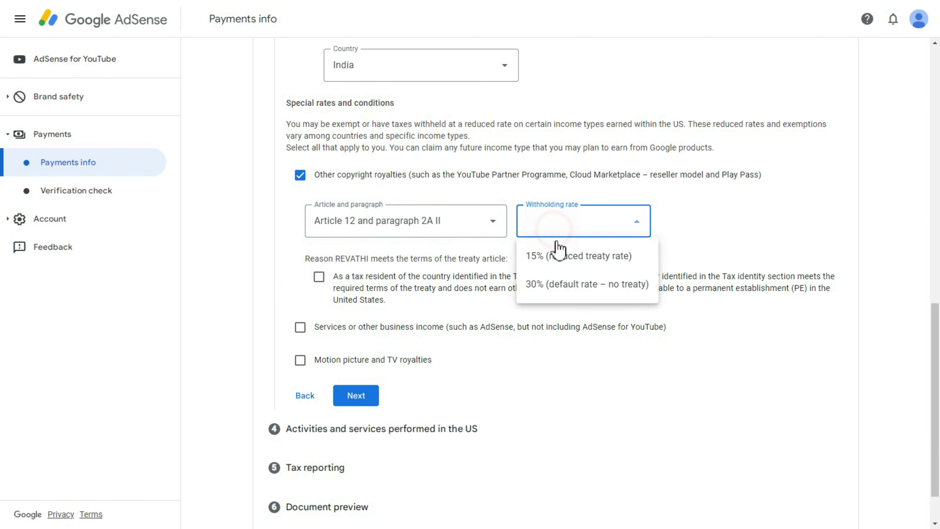
left_click(559, 256)
left_click(570, 222)
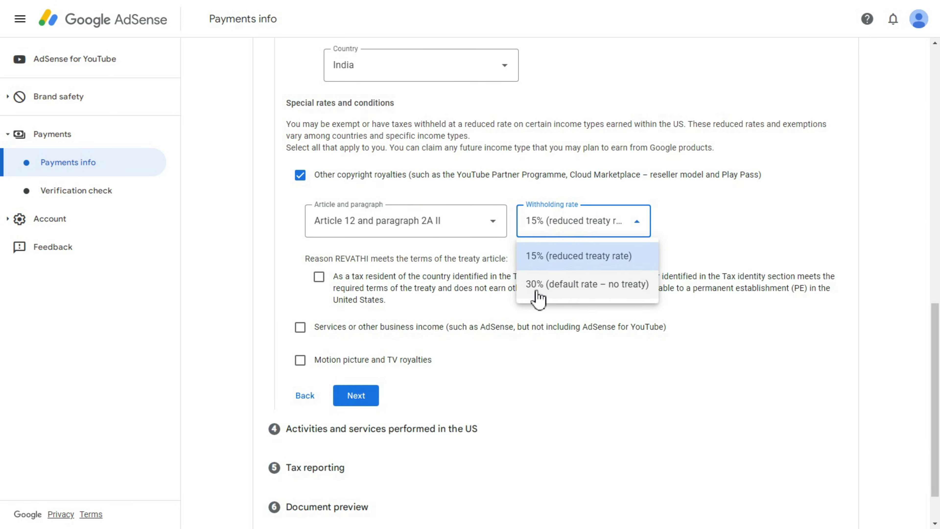
left_click(568, 267)
left_click(319, 277)
- Claim services or other business income under Article 7 and paragraph 1 at the 0% reduced treaty rate, certifying that the treaty terms are met
scroll(326, 291, "down", 1)
left_click(300, 274)
left_click(338, 318)
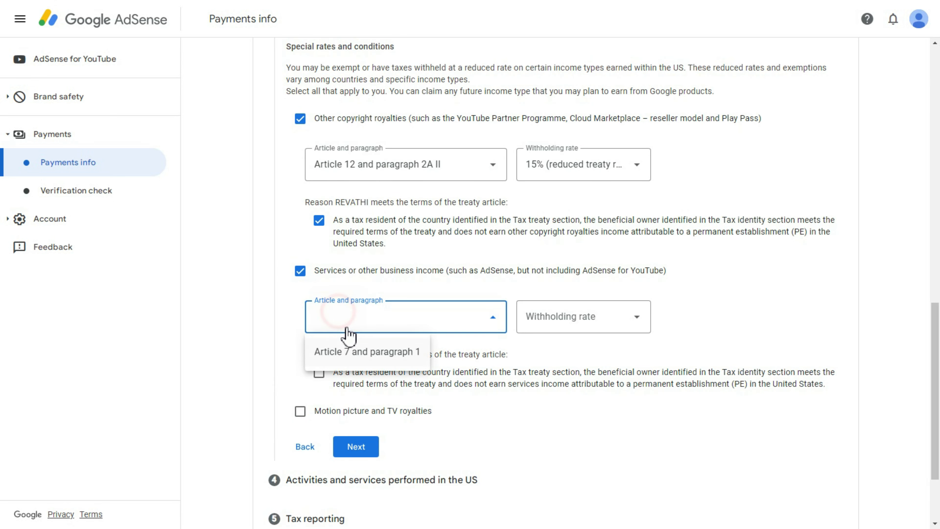
left_click(354, 351)
left_click(565, 326)
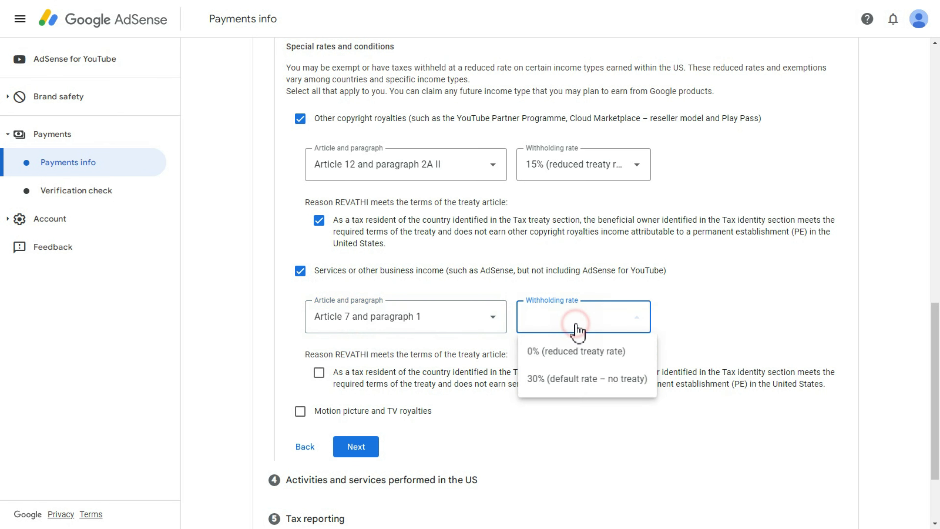
left_click(581, 354)
scroll(555, 333, "down", 1)
scroll(555, 311, "down", 2)
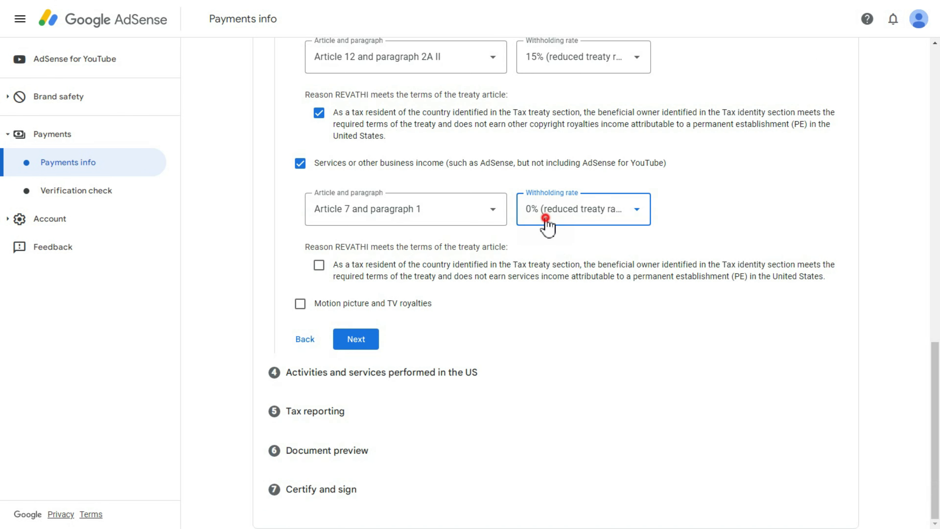
left_click(546, 218)
left_click(478, 257)
left_click(319, 266)
- Claim motion picture and TV royalties under Article 12 and paragraph 2A II at the 15% reduced treaty rate, certifying that the treaty terms are met
left_click(302, 306)
left_click(351, 357)
left_click(371, 385)
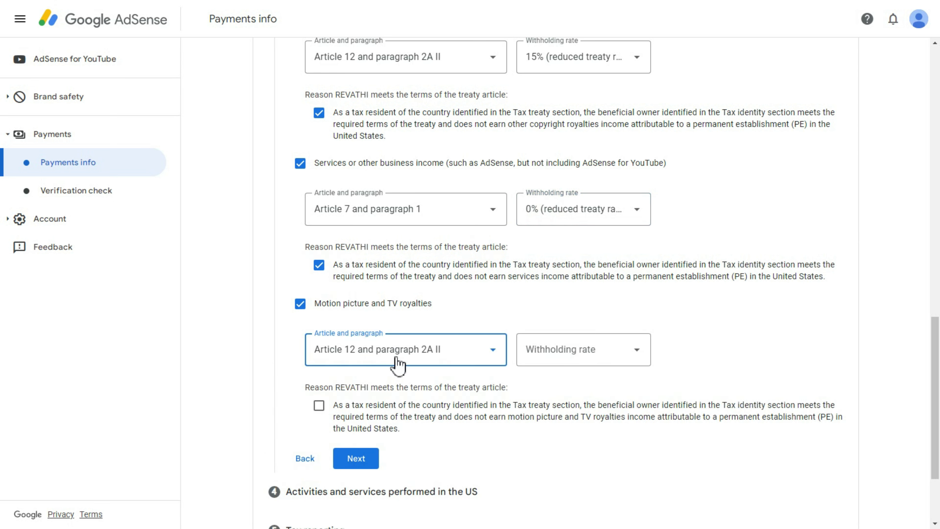
left_click(554, 356)
left_click(569, 387)
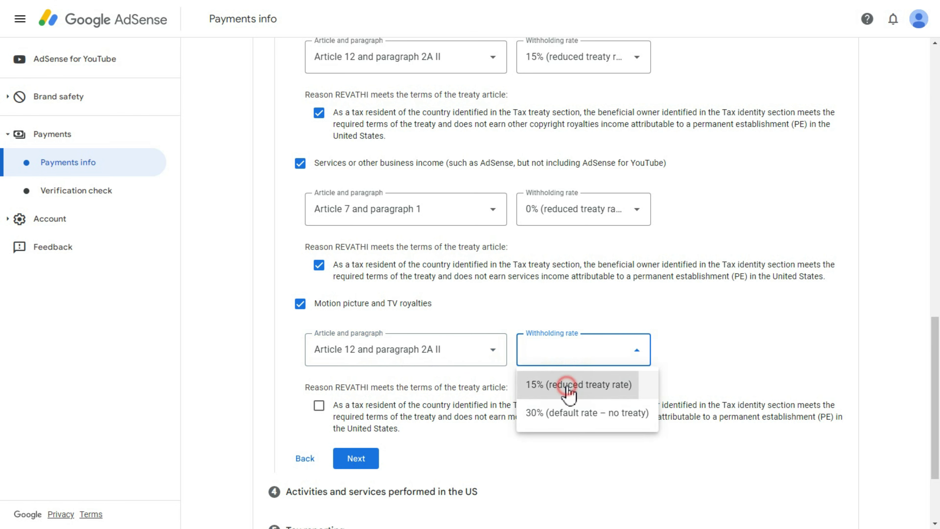
left_click(319, 405)
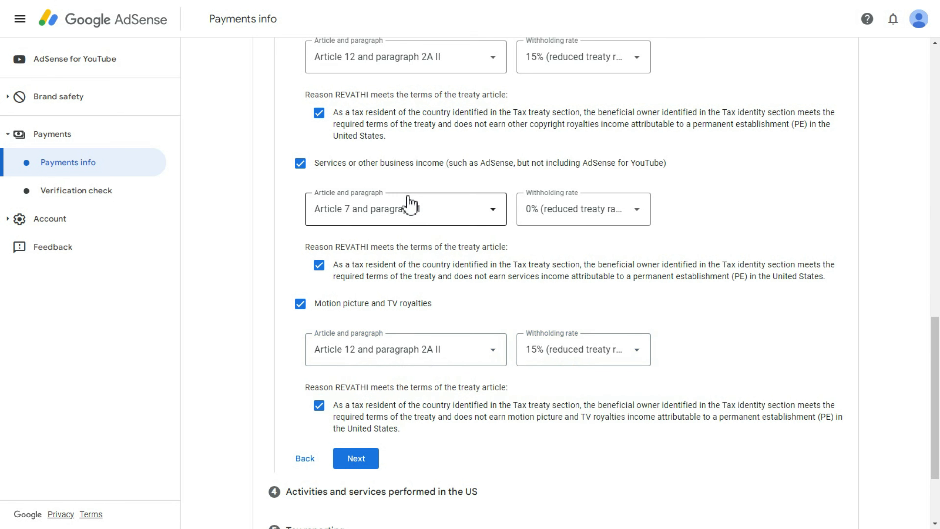
- Review the special rates for all three income types and continue to the section on activities performed in the US
scroll(405, 195, "up", 3)
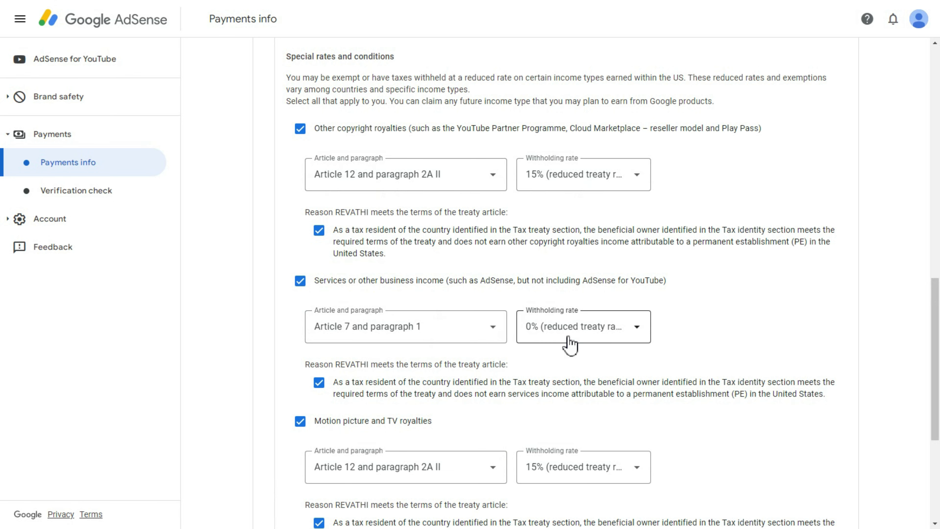
scroll(533, 335, "down", 5)
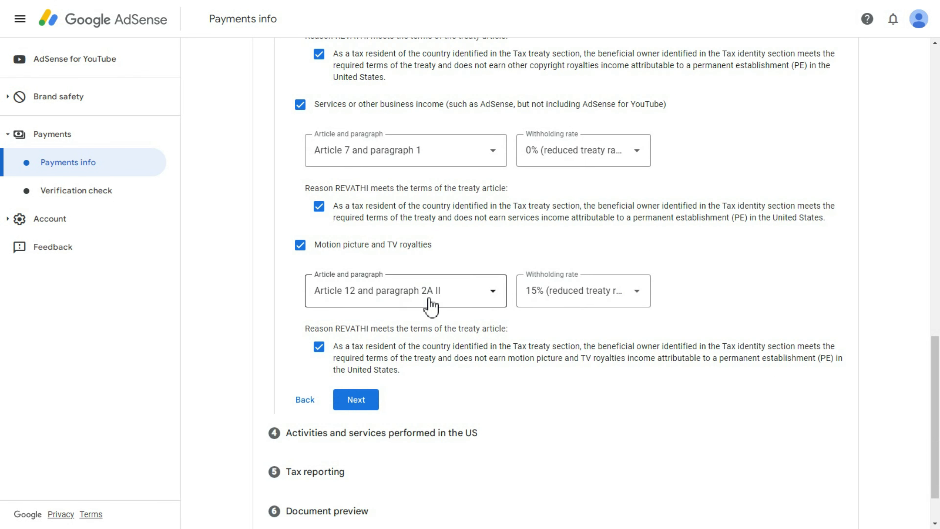
scroll(533, 307, "down", 2)
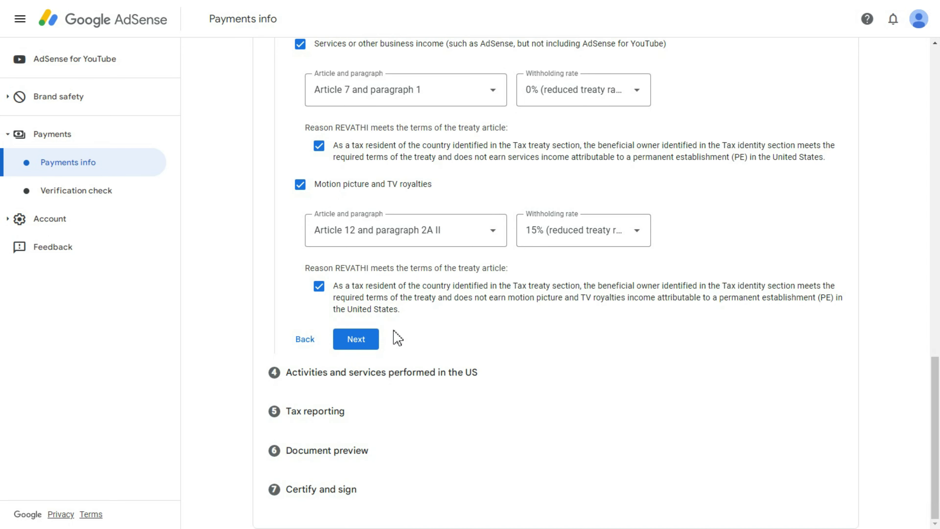
left_click(370, 343)
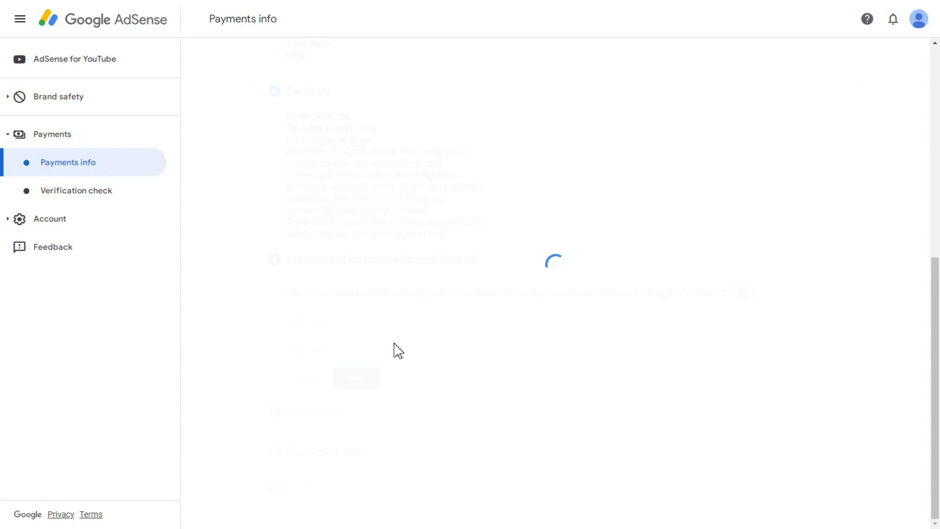
- Answer No to activities performed in the US, certify that services are performed solely outside the US, and continue to tax reporting
left_click_drag(287, 259, 477, 262)
left_click(475, 262)
left_click_drag(292, 293, 713, 292)
left_click(713, 292)
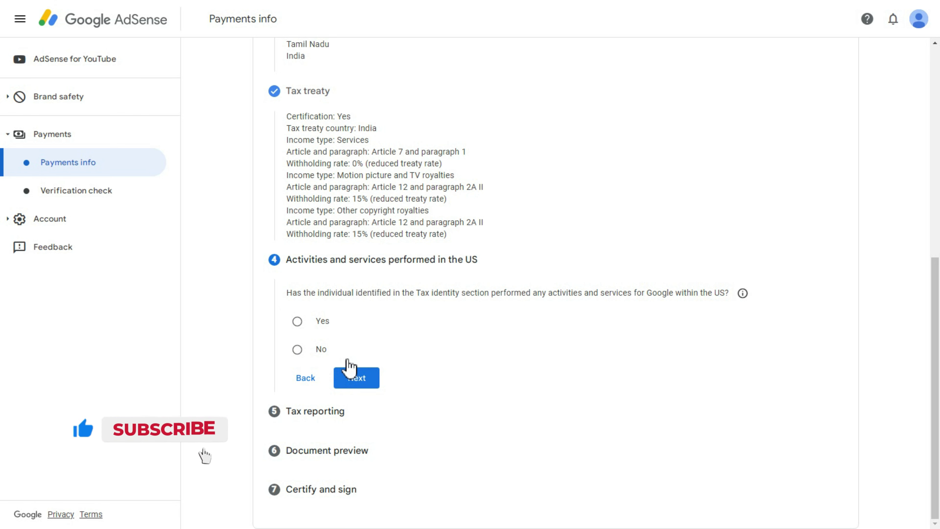
left_click_drag(403, 292, 492, 292)
left_click(487, 293)
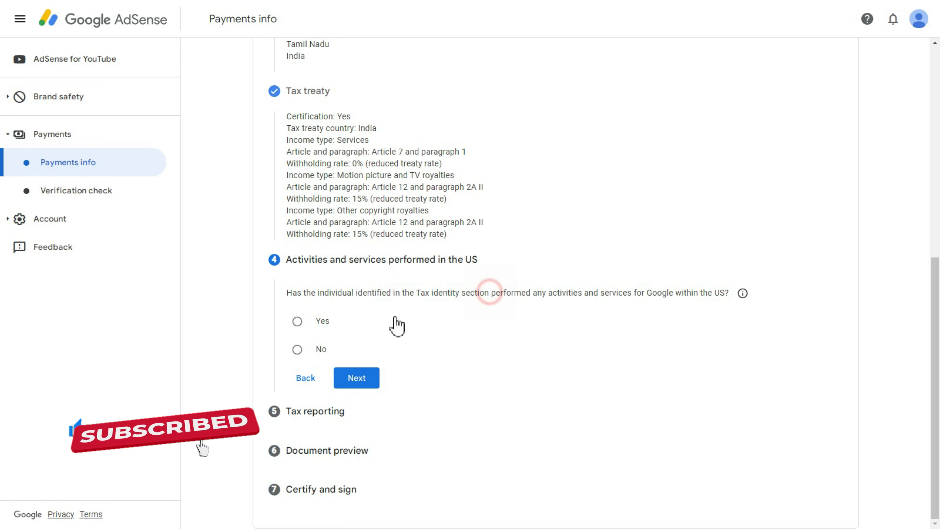
left_click(297, 349)
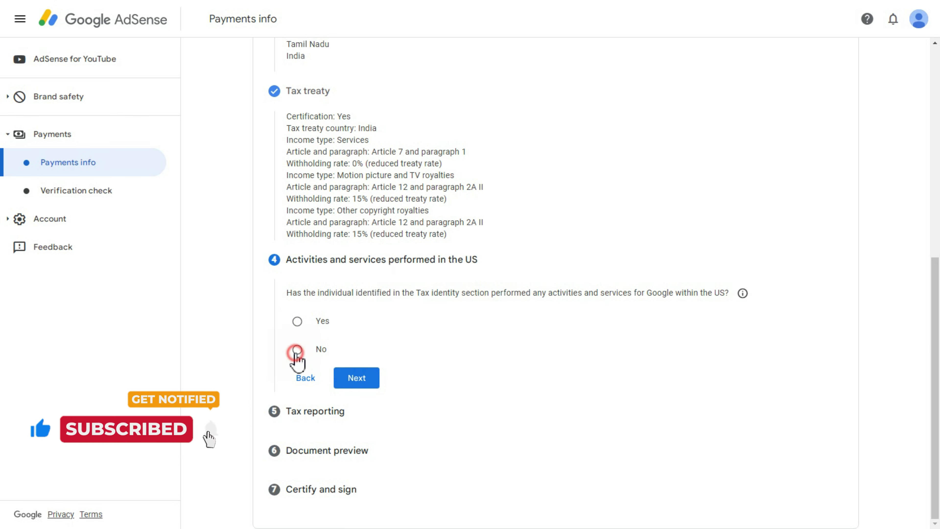
left_click(309, 375)
left_click_drag(366, 375, 495, 374)
left_click(495, 374)
scroll(435, 386, "down", 1)
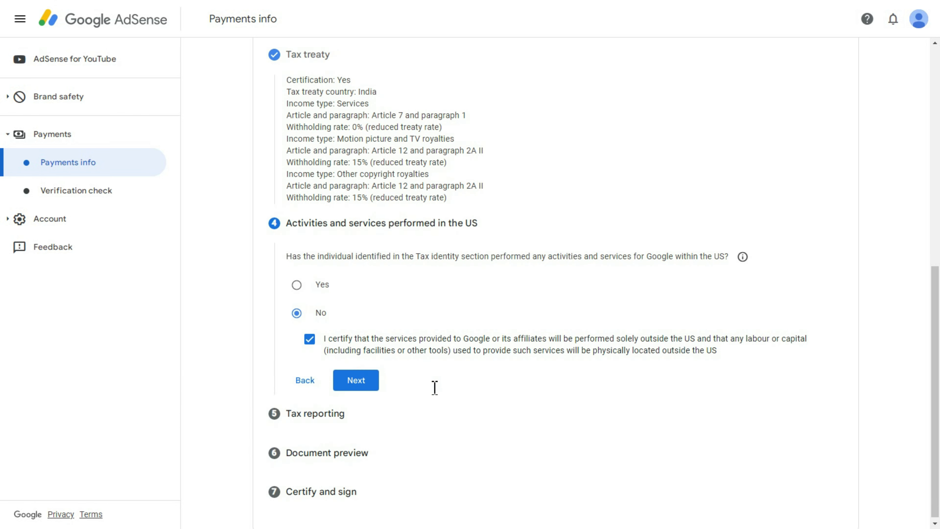
left_click(366, 384)
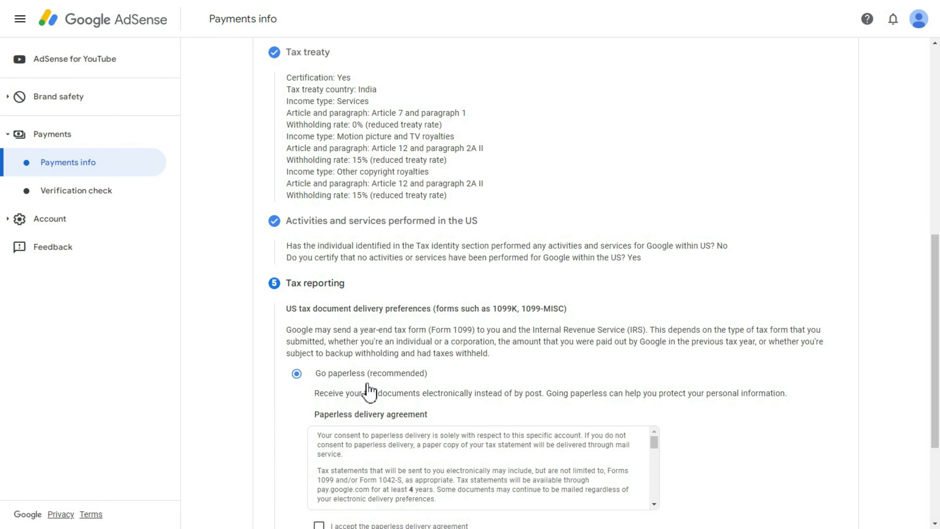
- Choose paperless delivery of US tax documents with its agreement accepted, and continue to the document preview
scroll(369, 391, "down", 4)
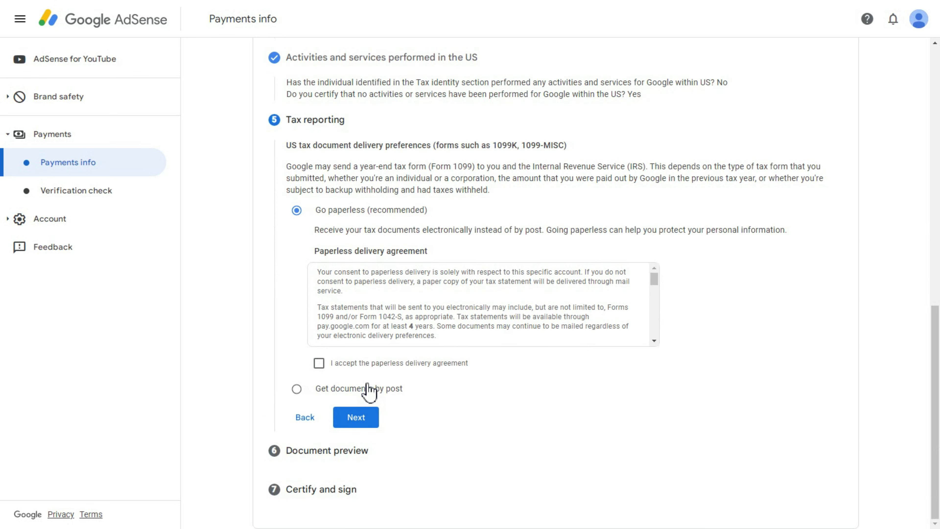
left_click_drag(322, 251, 443, 254)
left_click(443, 254)
left_click(320, 366)
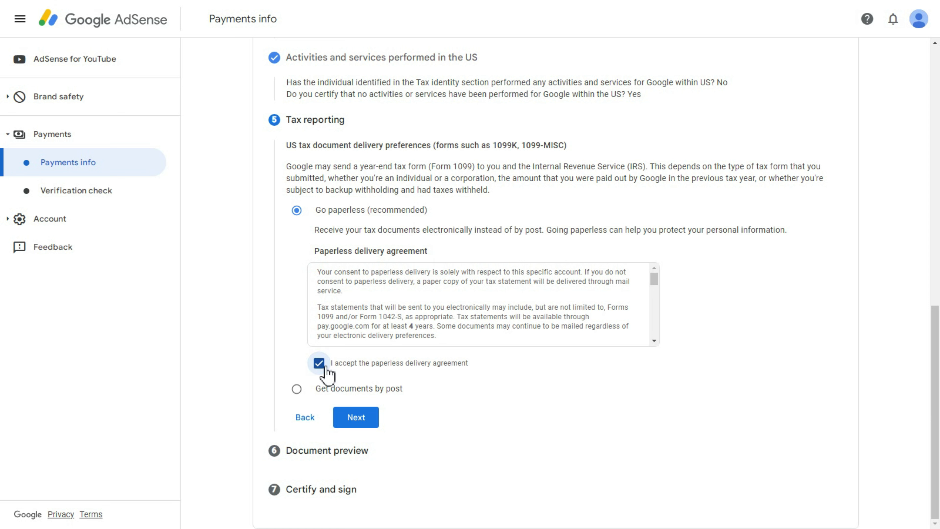
left_click(297, 389)
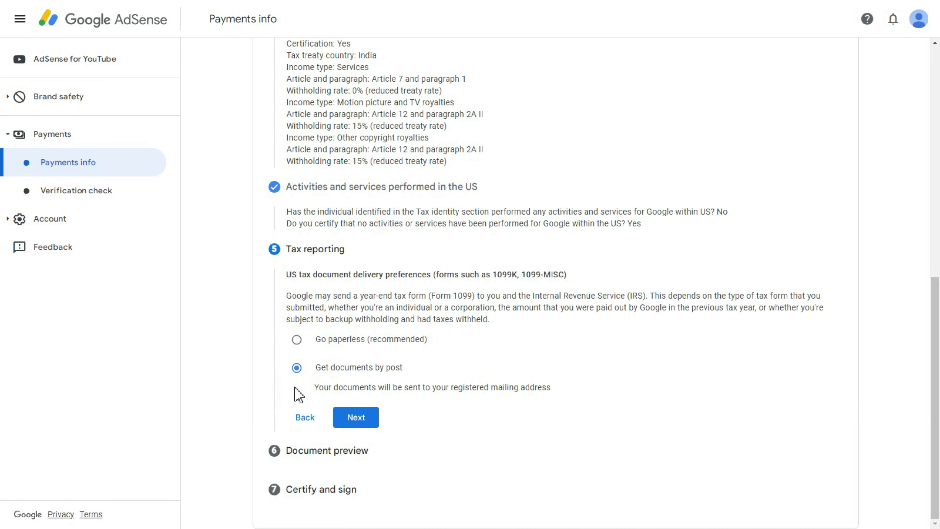
left_click(296, 340)
scroll(332, 369, "down", 3)
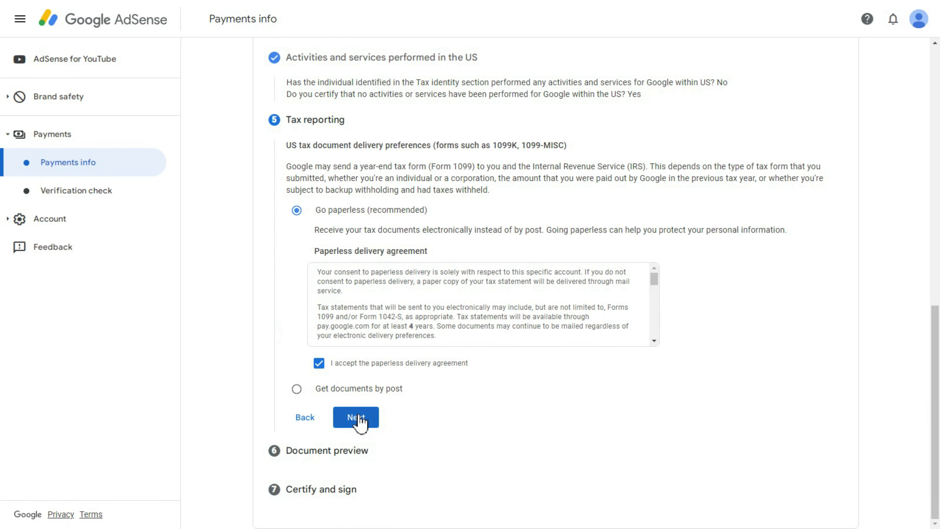
left_click(355, 417)
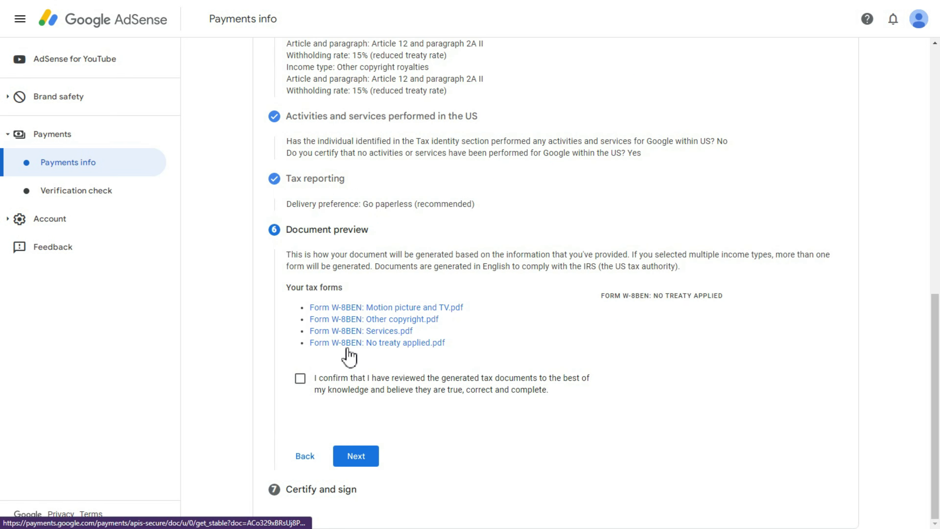
- Confirm the generated W-8BEN documents as reviewed and accept the tax form certification declaration under penalties of perjury
left_click(302, 383)
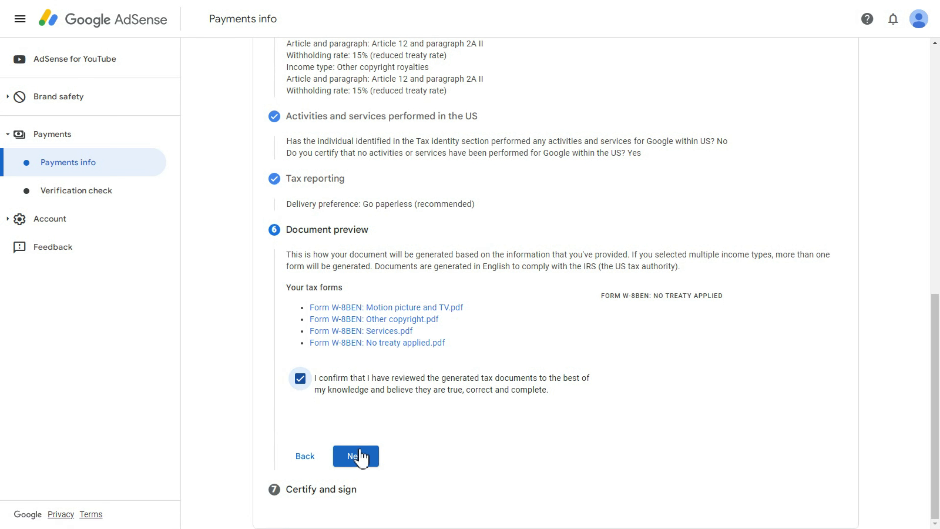
left_click(353, 455)
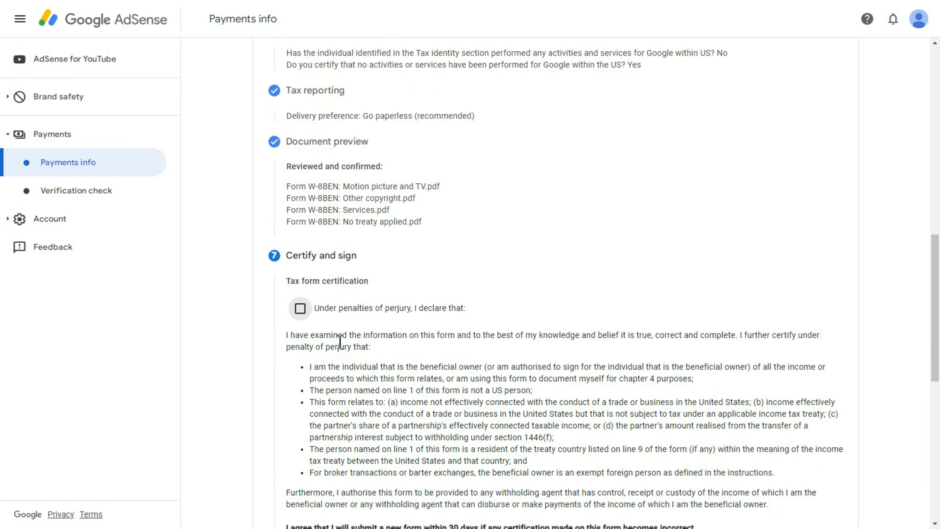
left_click(303, 223)
left_click_drag(320, 219, 464, 219)
left_click(463, 218)
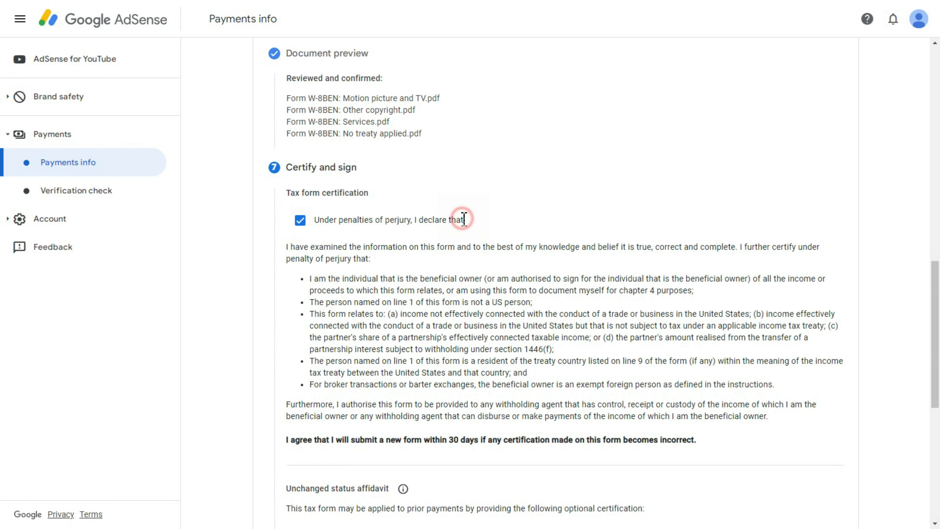
- Read through the tax form certification statements, including the agreement to submit a new form within 30 days if any certification becomes incorrect
scroll(433, 305, "down", 3)
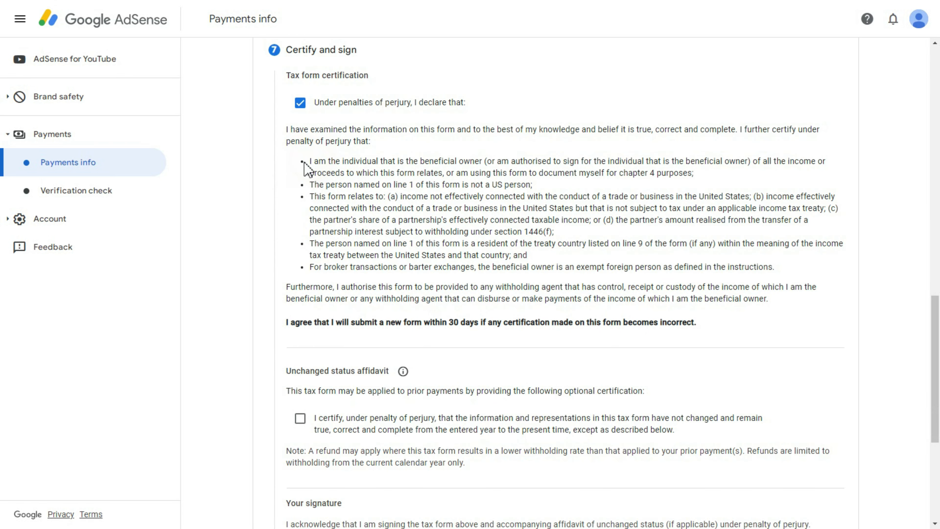
left_click_drag(309, 162, 785, 312)
left_click(757, 298)
scroll(430, 196, "down", 2)
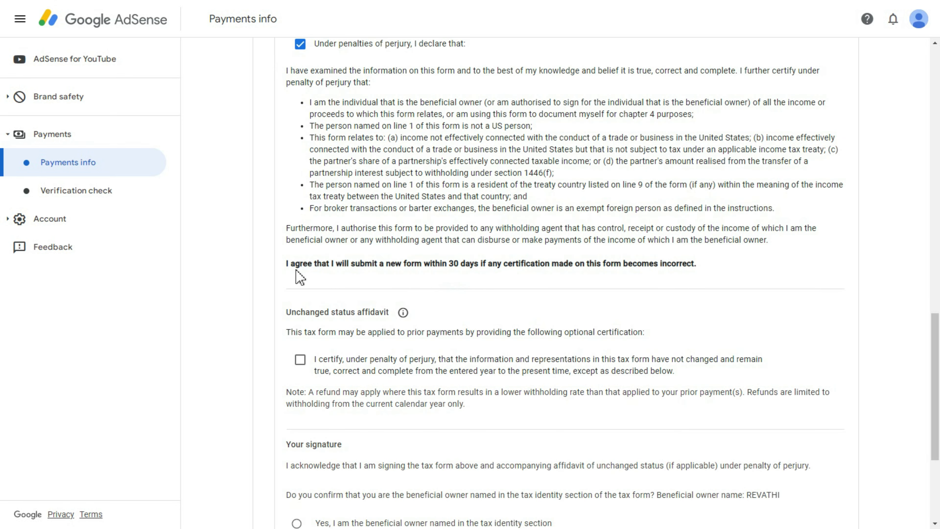
left_click_drag(287, 264, 562, 263)
left_click(566, 264)
left_click_drag(483, 263, 574, 263)
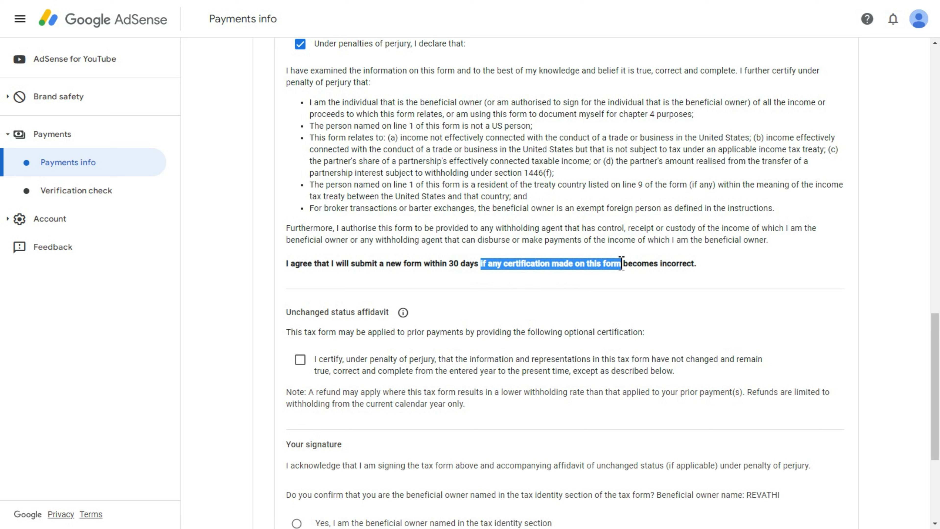
left_click_drag(677, 264, 696, 263)
left_click(636, 263)
left_click_drag(335, 264, 490, 264)
left_click(488, 263)
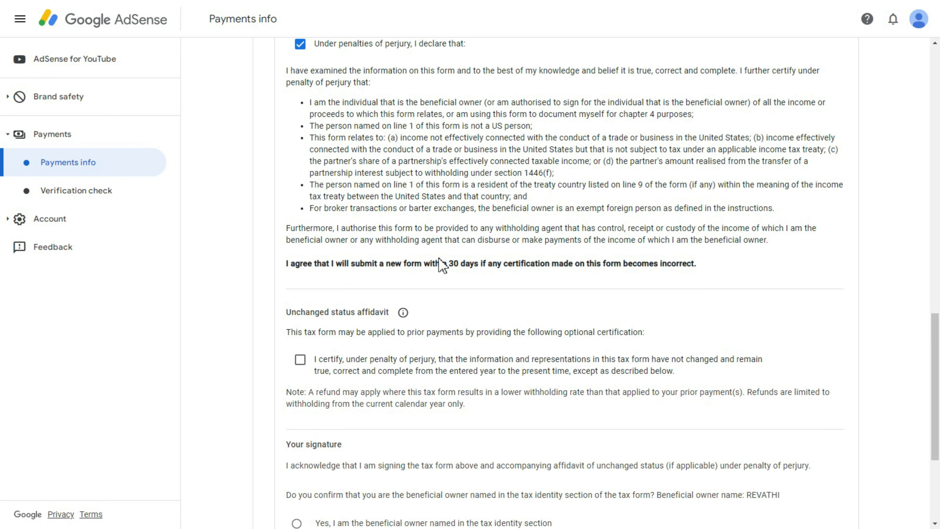
- Check the explanation of the unchanged status affidavit, certify the affidavit and set its year to 2024
scroll(442, 265, "down", 2)
left_click_drag(286, 254, 393, 259)
left_click(402, 254)
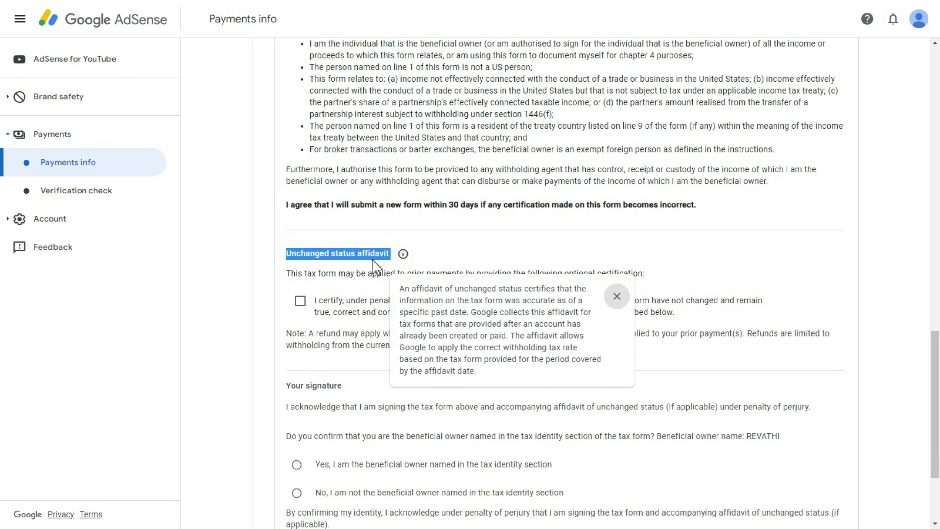
left_click(373, 265)
left_click(309, 309)
double_click(367, 352)
type("2024")
key("Tab")
left_click(269, 357)
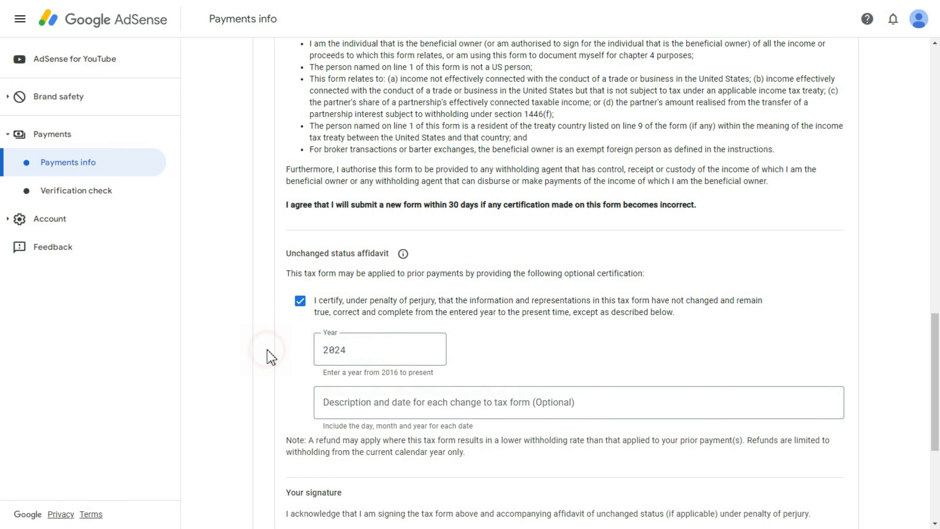
- Confirm in the signature section that the signer is the beneficial owner named in the tax identity section
scroll(272, 359, "down", 2)
left_click(336, 345)
left_click(287, 352)
scroll(287, 352, "down", 4)
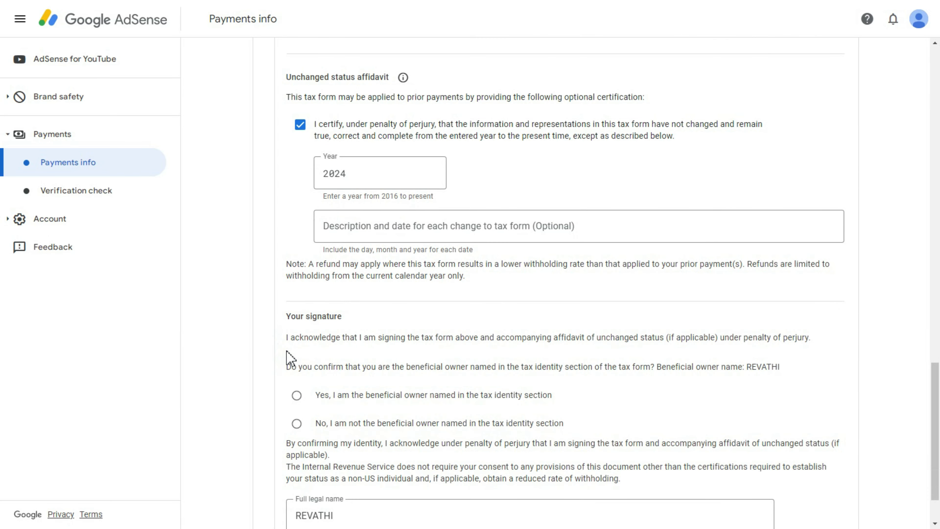
scroll(289, 357, "down", 2)
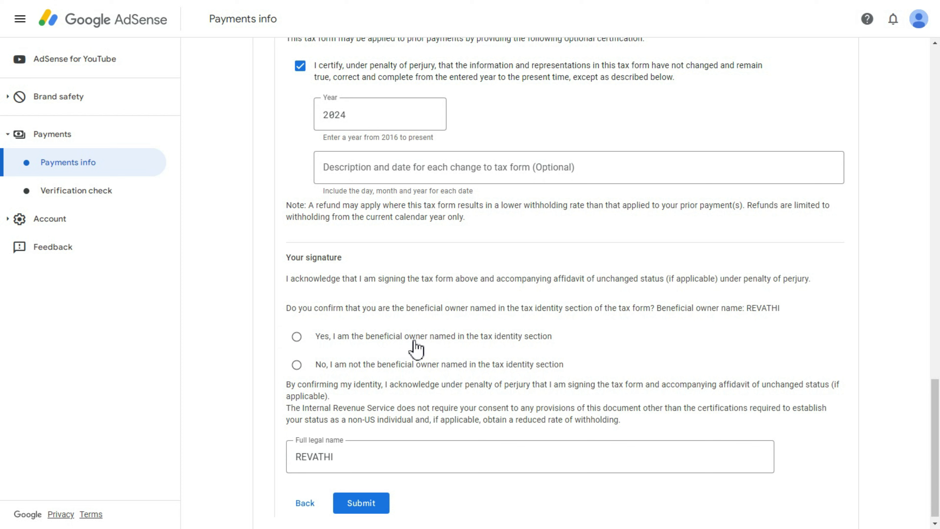
left_click(297, 337)
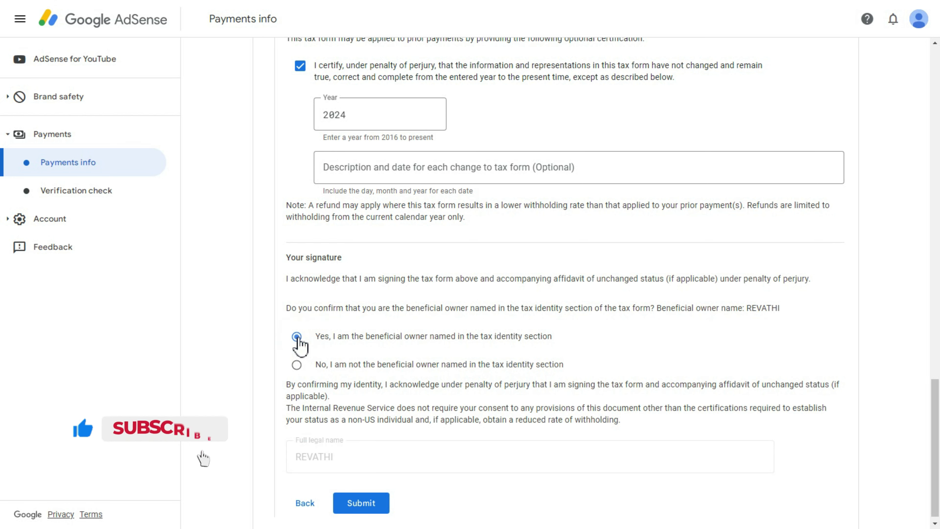
- Check the full legal name in the signature section and submit the completed United States tax form
left_click_drag(293, 460, 375, 464)
left_click(373, 458)
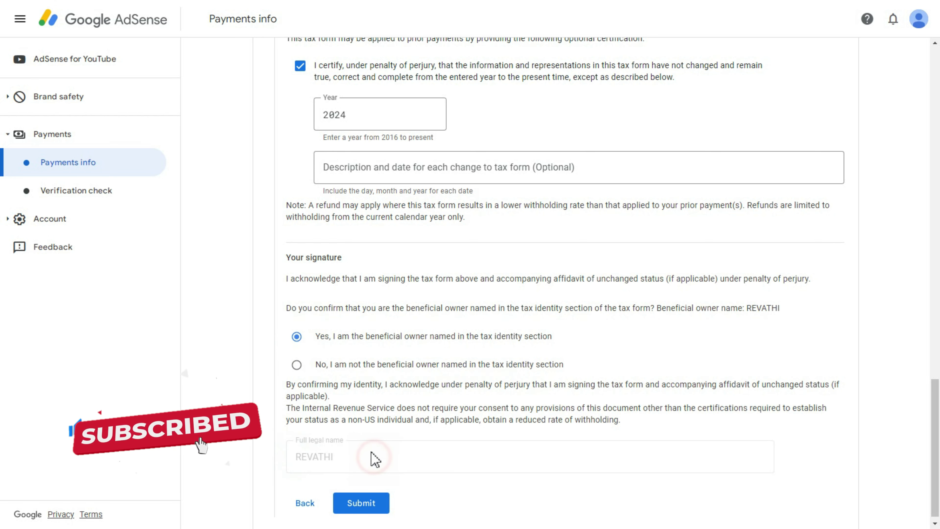
scroll(354, 414, "down", 1)
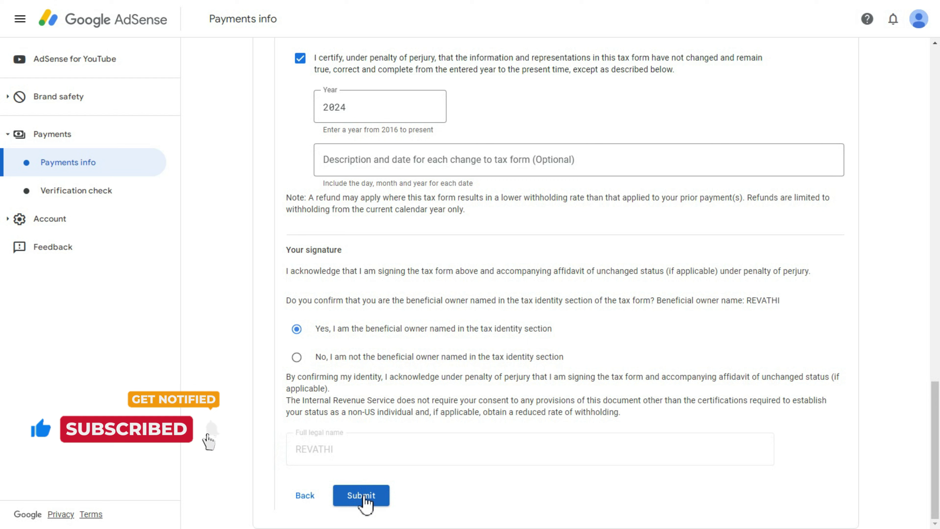
left_click(363, 498)
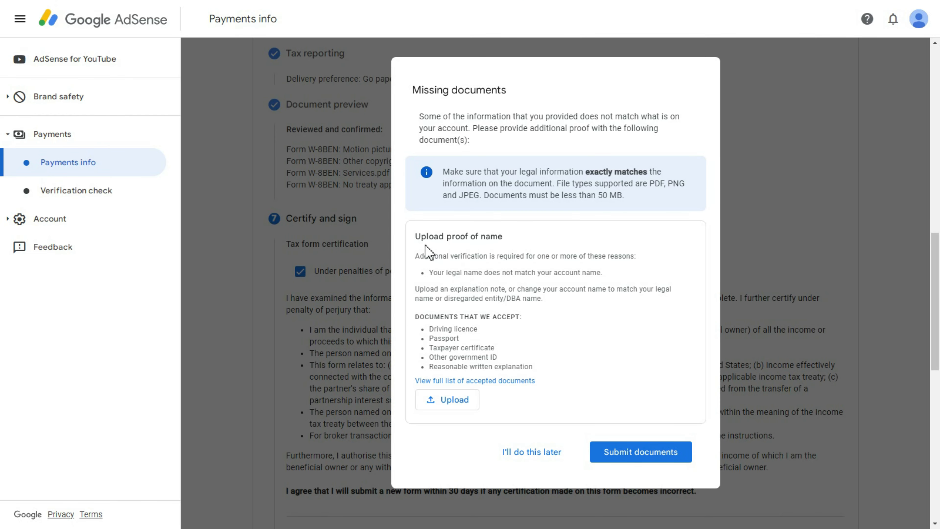
- Read the proof of name requirements and the list of accepted documents in the missing documents request
left_click_drag(425, 236, 522, 244)
left_click(522, 244)
left_click_drag(420, 316, 525, 320)
left_click(525, 315)
left_click_drag(430, 330, 488, 330)
left_click_drag(430, 338, 495, 348)
left_click(483, 347)
left_click_drag(430, 357, 496, 357)
left_click(502, 356)
left_click_drag(430, 358, 505, 358)
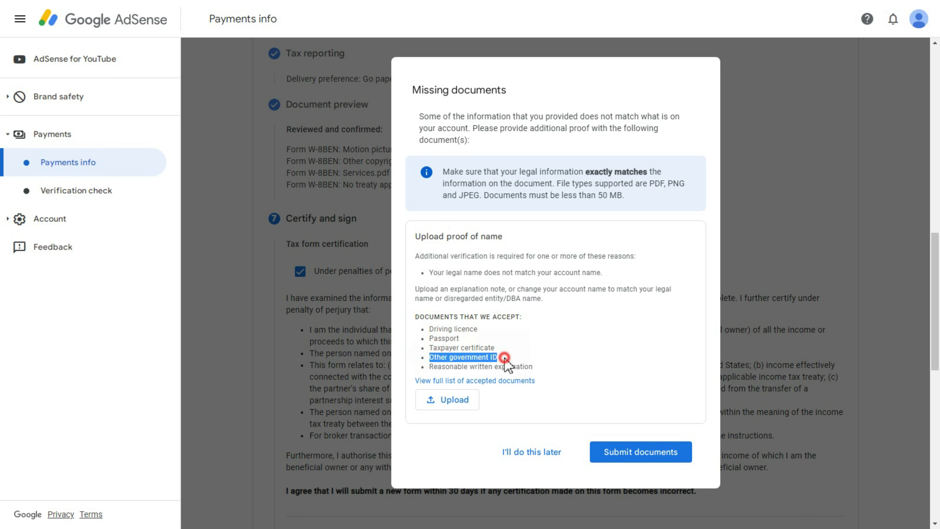
left_click(504, 358)
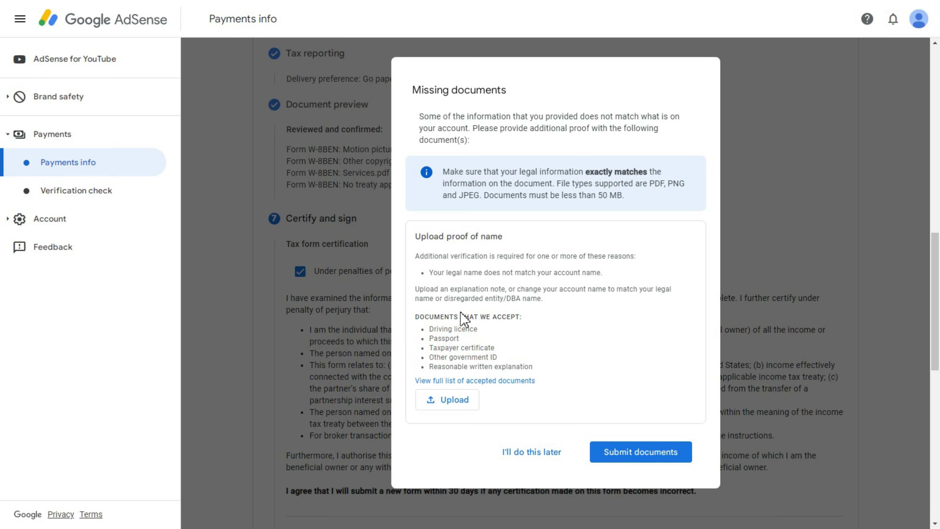
- Upload the account holder's PAN card image as proof of name and submit the documents
left_click(449, 400)
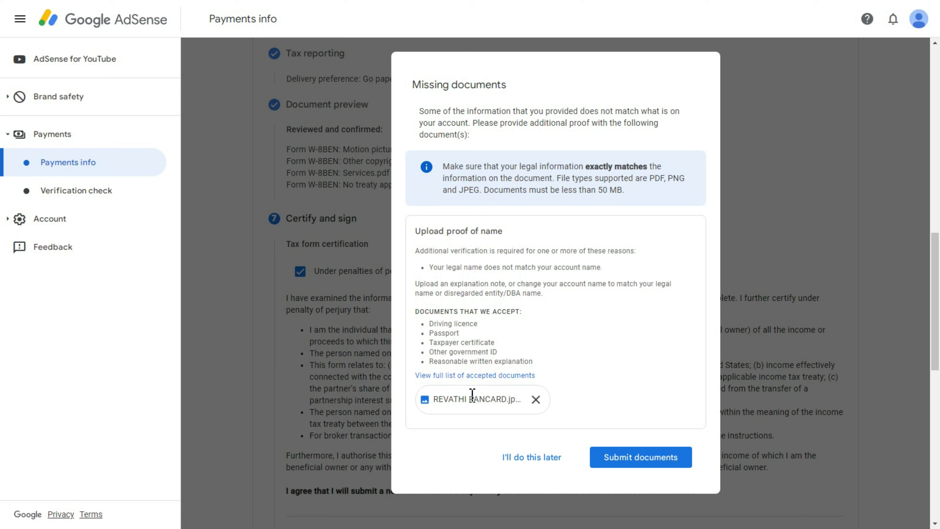
left_click(647, 459)
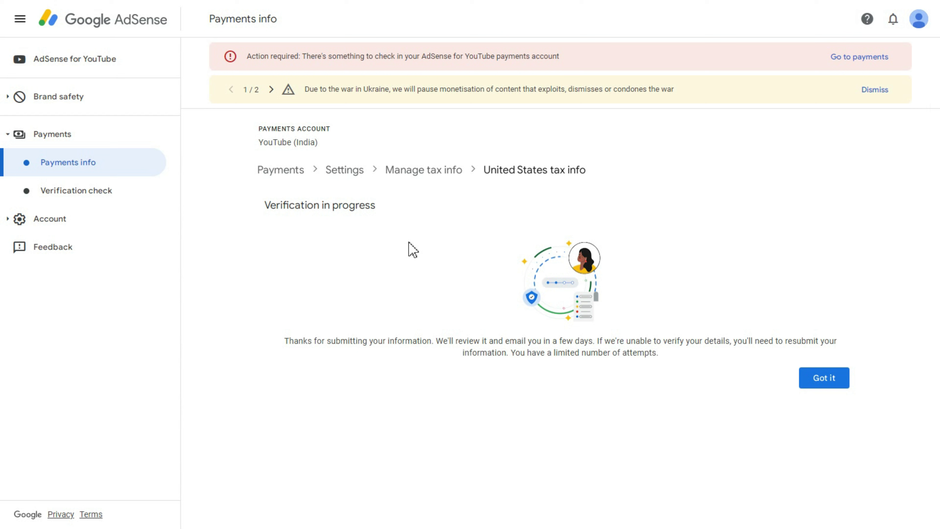
- Read the verification notice about the review time and resubmission attempts, and acknowledge it
left_click_drag(261, 209, 393, 210)
left_click(393, 210)
left_click_drag(283, 340, 636, 341)
left_click(636, 341)
left_click_drag(610, 341, 798, 341)
left_click(817, 342)
left_click_drag(469, 352, 657, 351)
left_click(610, 351)
left_click(836, 383)
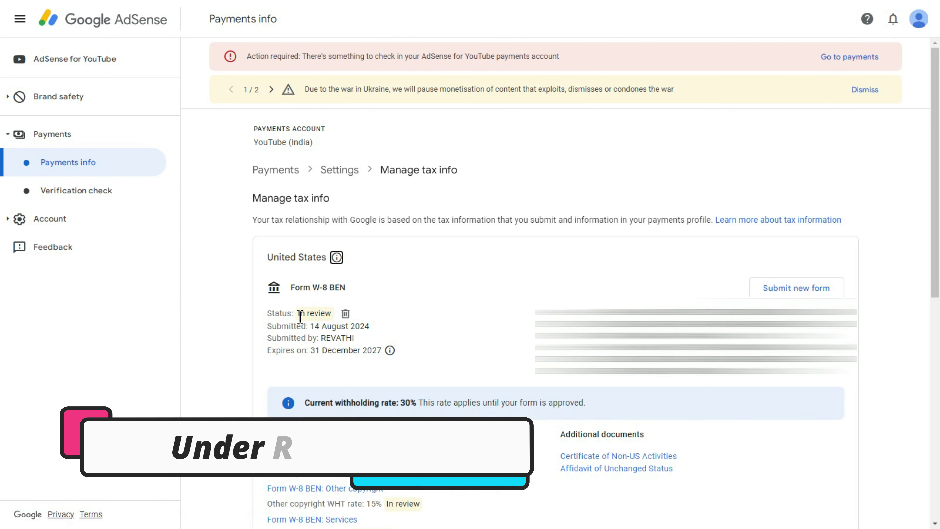
- Check the review status, submission date and submitter of the W-8BEN form in the United States tax info
left_click_drag(298, 314, 365, 327)
left_click(327, 314)
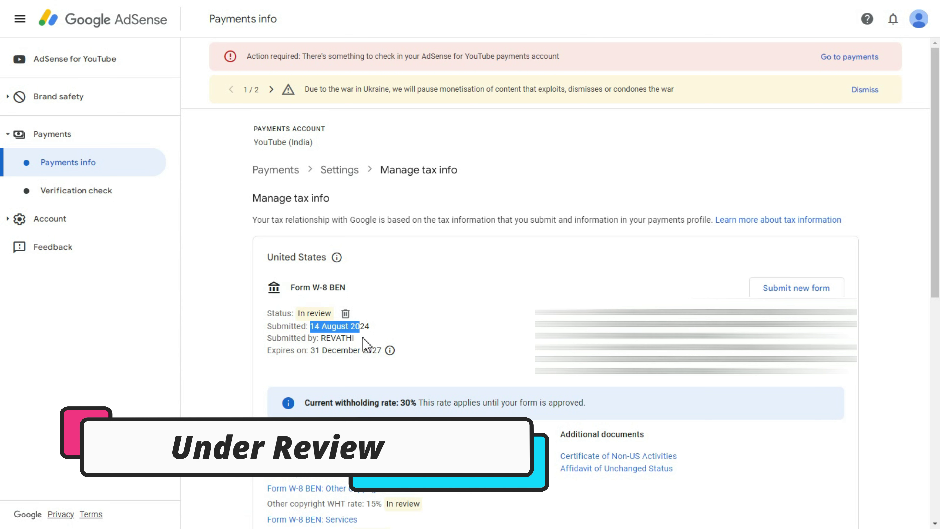
left_click(330, 338)
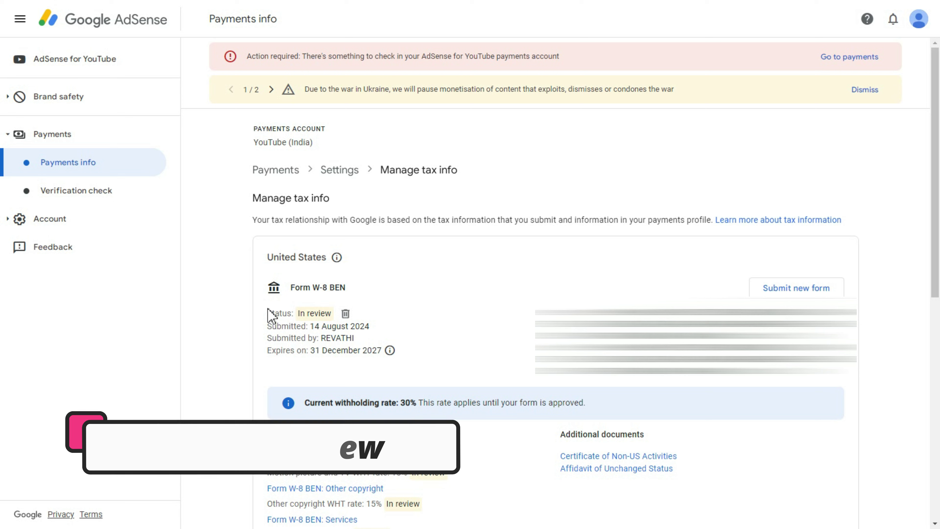
left_click_drag(299, 313, 321, 313)
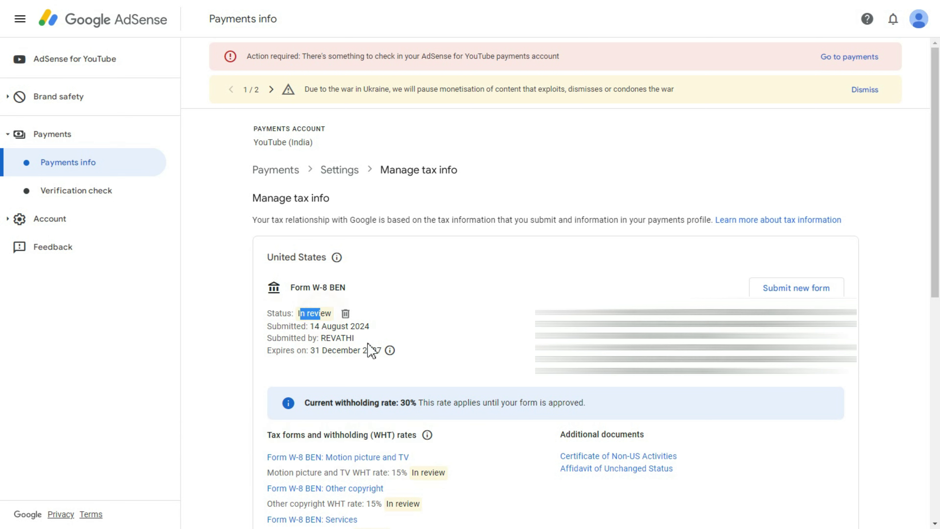
left_click(322, 335)
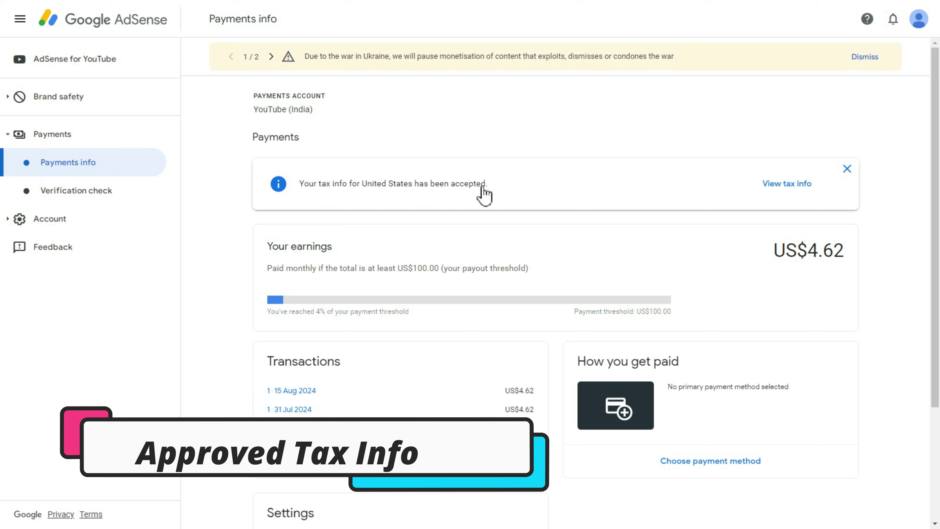
- Open the United States tax info from the payments page notice and check the W-8BEN form's status and expiry date
left_click(777, 184)
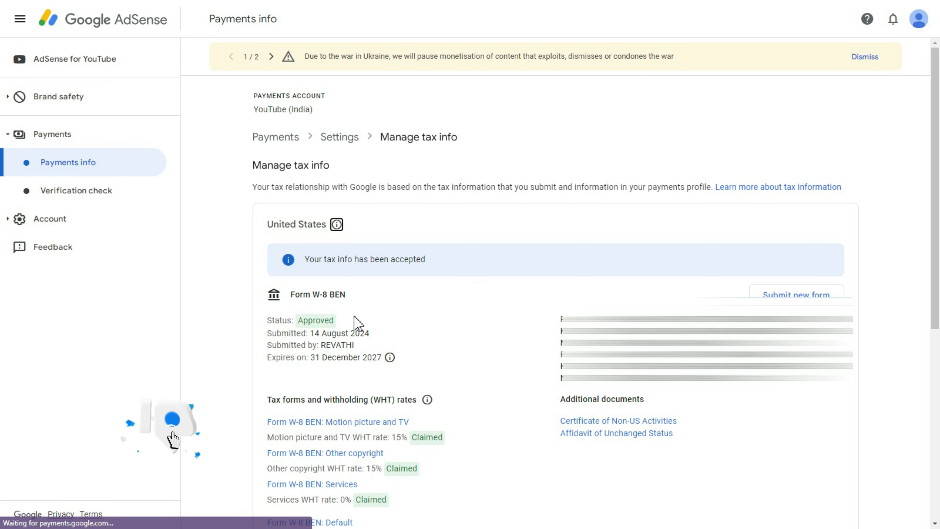
left_click_drag(266, 320, 337, 323)
left_click(299, 322)
left_click(338, 323)
left_click_drag(266, 357, 328, 355)
left_click_drag(357, 347, 268, 317)
left_click(314, 327)
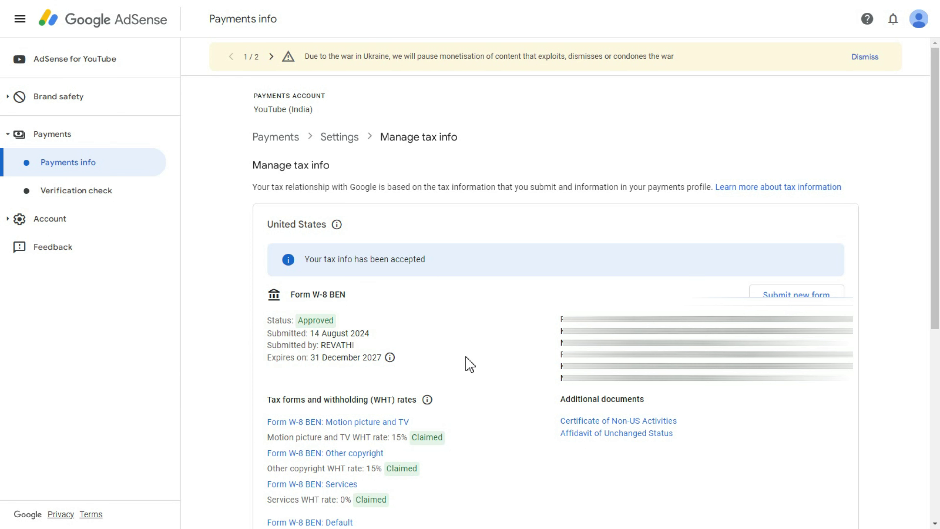